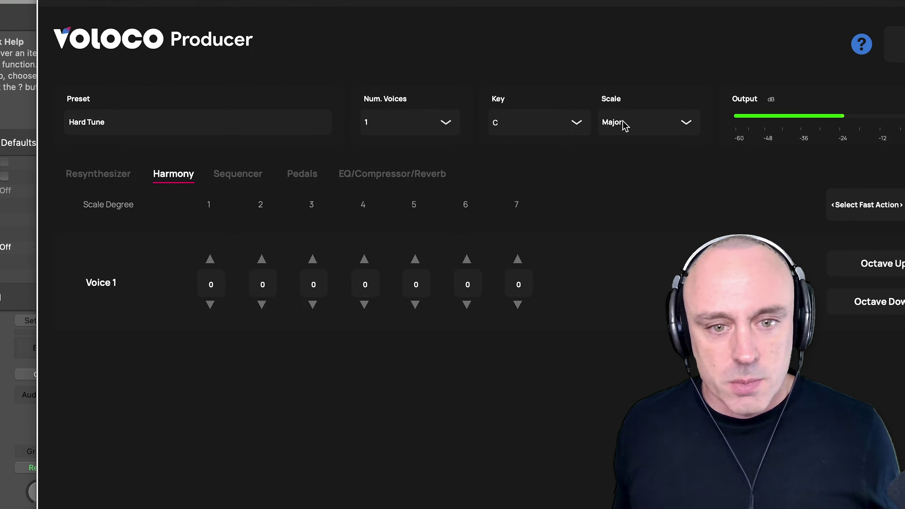
Try two voices in the harmony and return the number of voices to 1
click(624, 124)
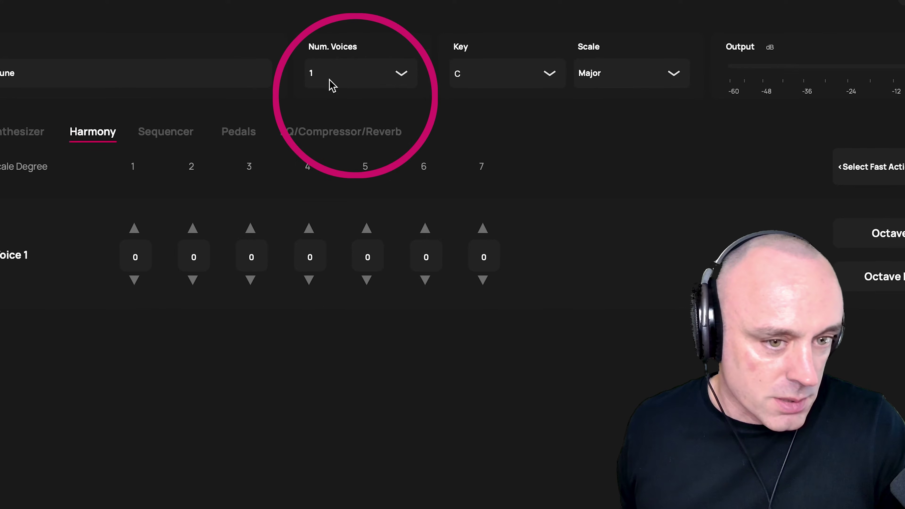
click(332, 86)
click(327, 115)
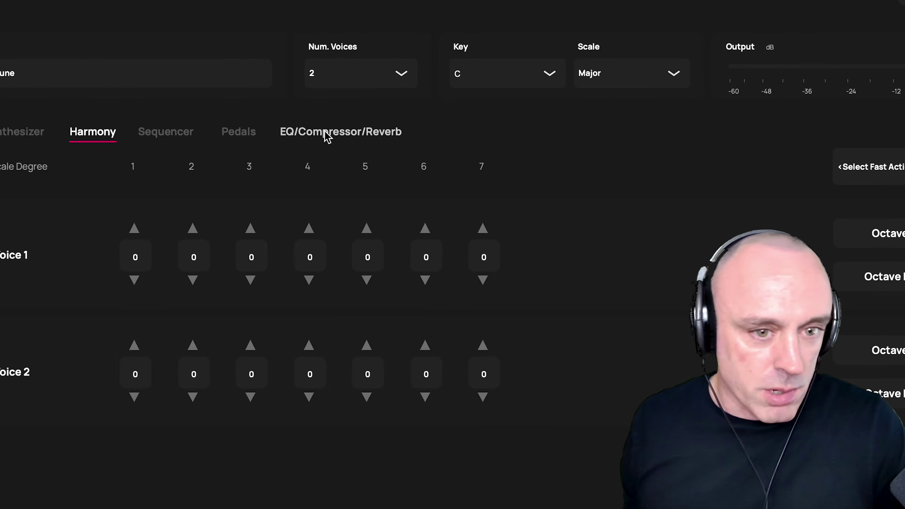
click(344, 75)
click(333, 103)
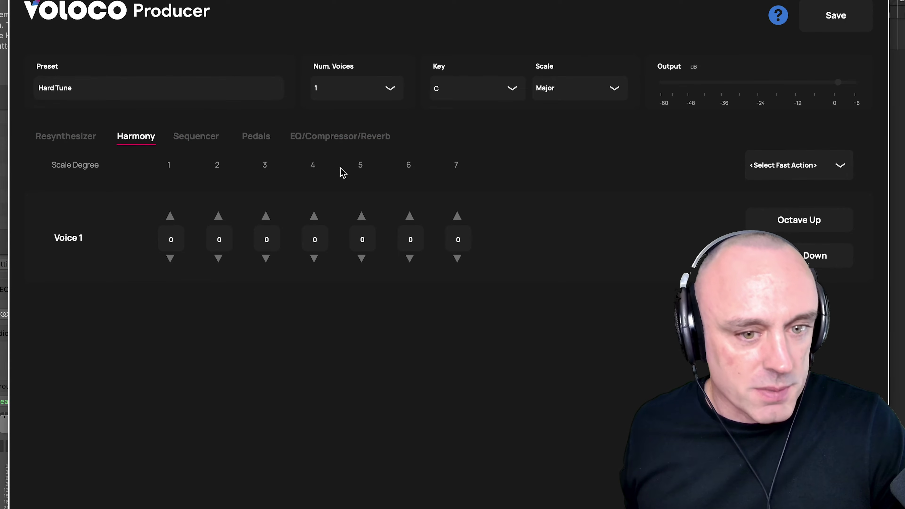
Switch the scale to Major pentatonic, to Chromatic, and back to Major
click(587, 94)
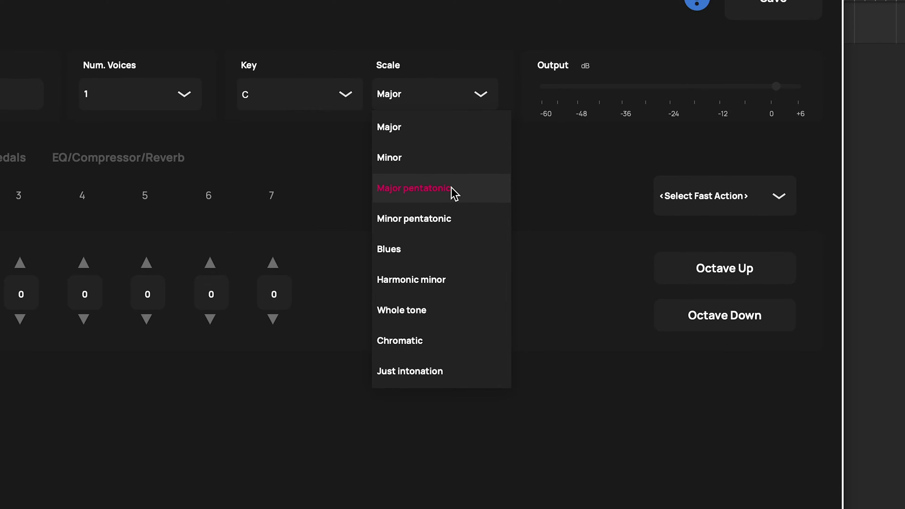
click(454, 193)
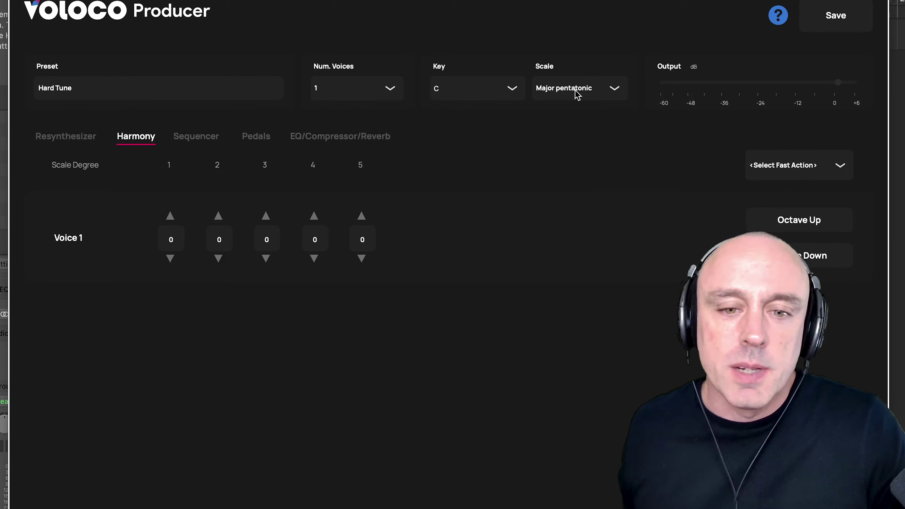
click(577, 94)
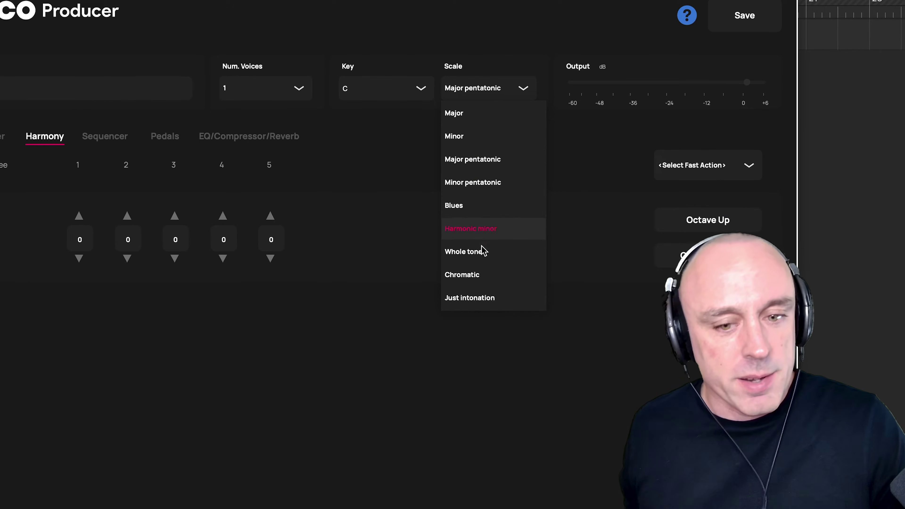
click(481, 273)
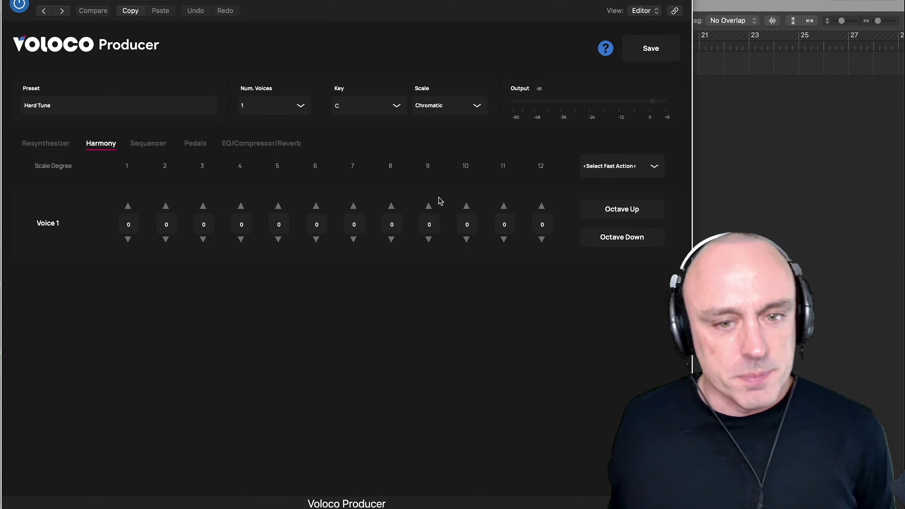
click(455, 110)
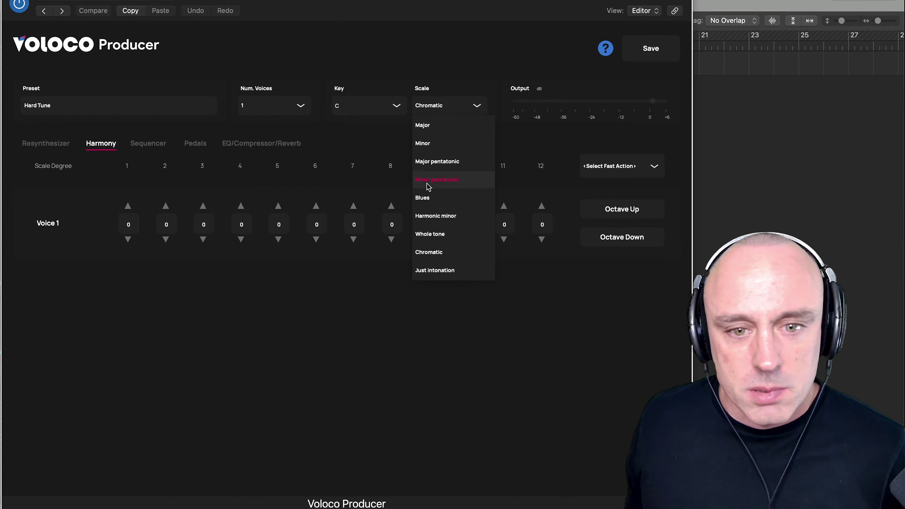
click(430, 126)
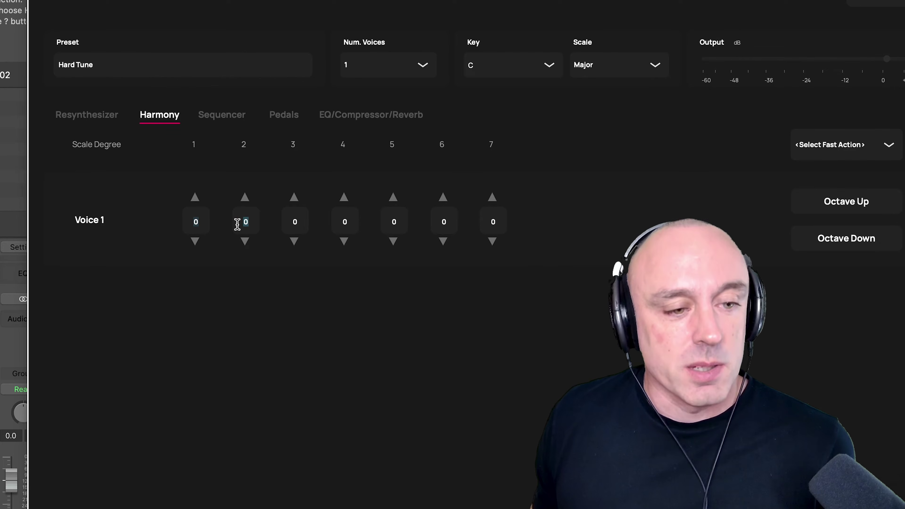
Try entering offsets of 1 and 2 for Voice 1 on scale degree 1
click(203, 221)
text(1)
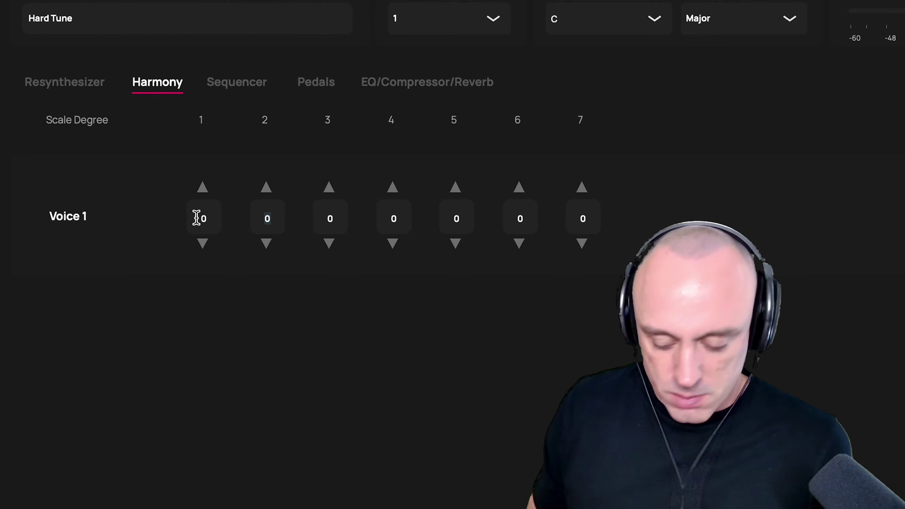
key(BackSpace)
text(2)
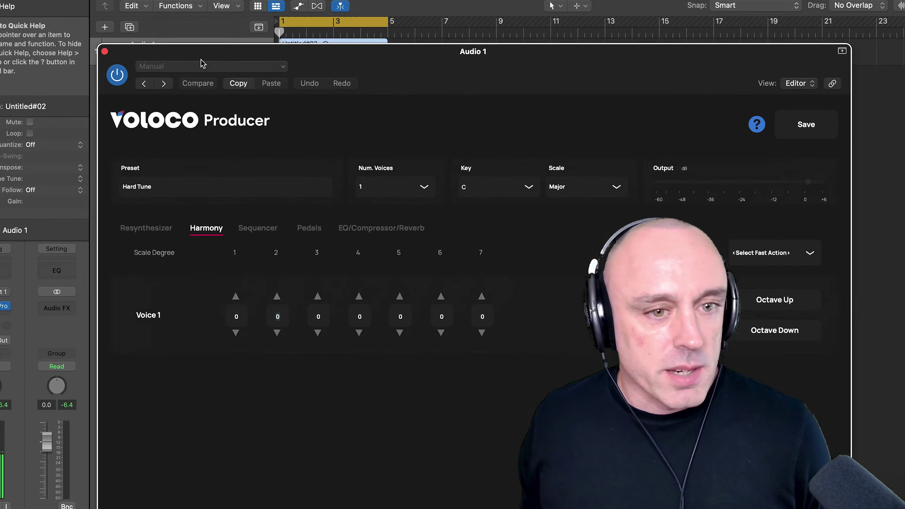
Raise Voice 1's offset on scale degree 1 to 7
drag(189, 120, 194, 104)
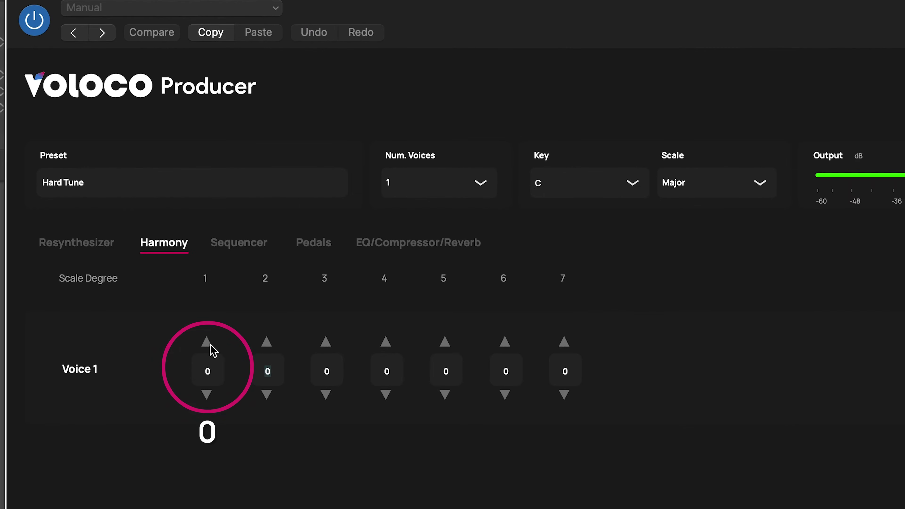
click(210, 344)
click(209, 344)
click(207, 343)
click(208, 343)
click(208, 343)
click(207, 343)
click(208, 343)
Lower Voice 1's offset on scale degree 1 back to 0
click(207, 395)
click(207, 395)
click(207, 395)
click(207, 396)
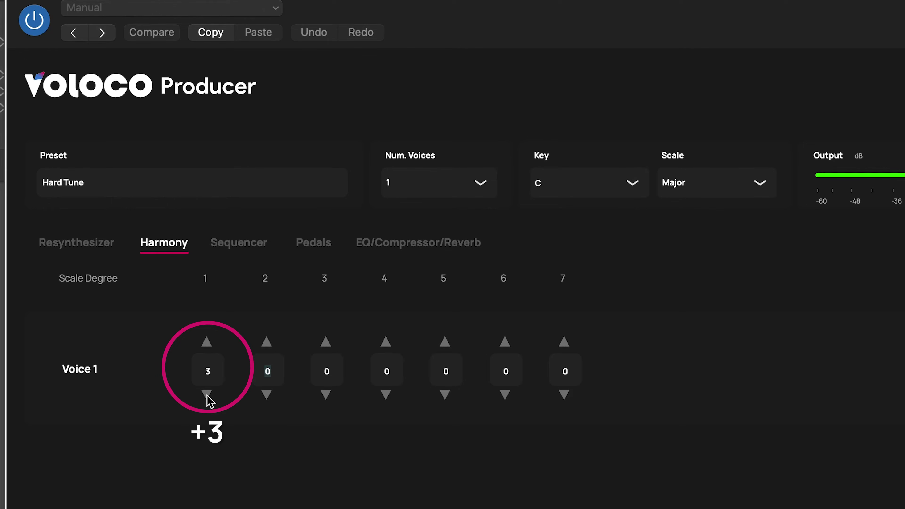
click(207, 395)
click(207, 395)
click(207, 395)
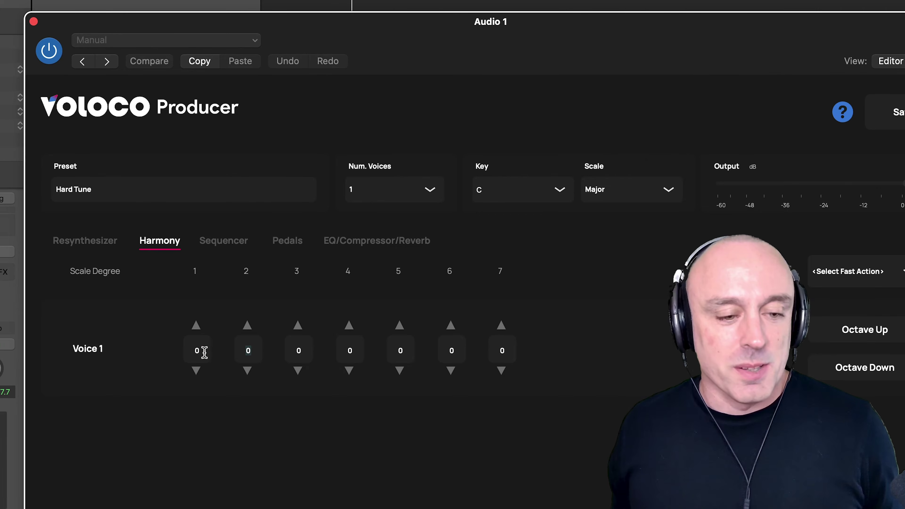
click(195, 351)
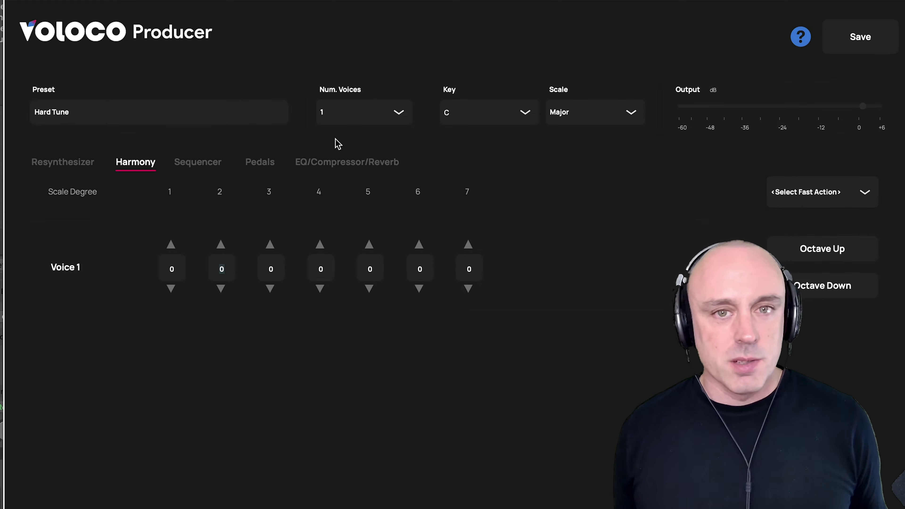
Set the number of voices to 2 and give Voice 2 an offset of 2 on all seven scale degrees
click(344, 120)
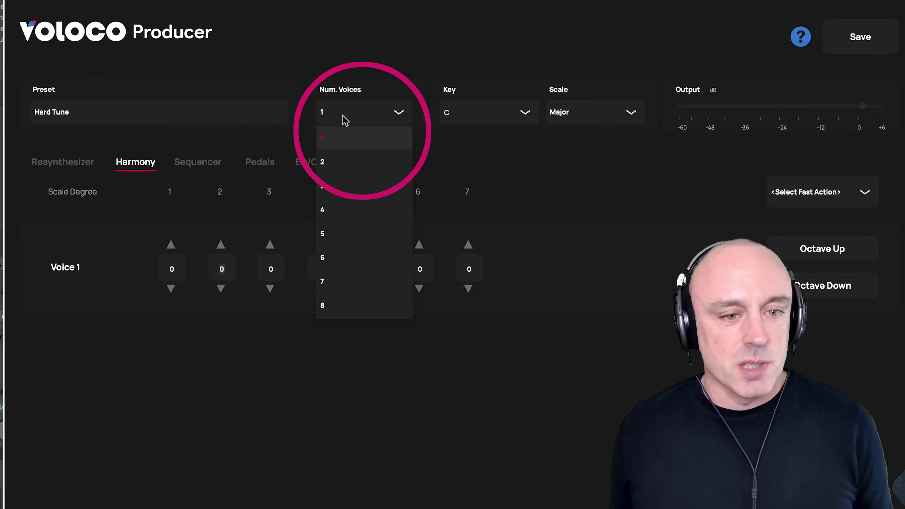
click(340, 164)
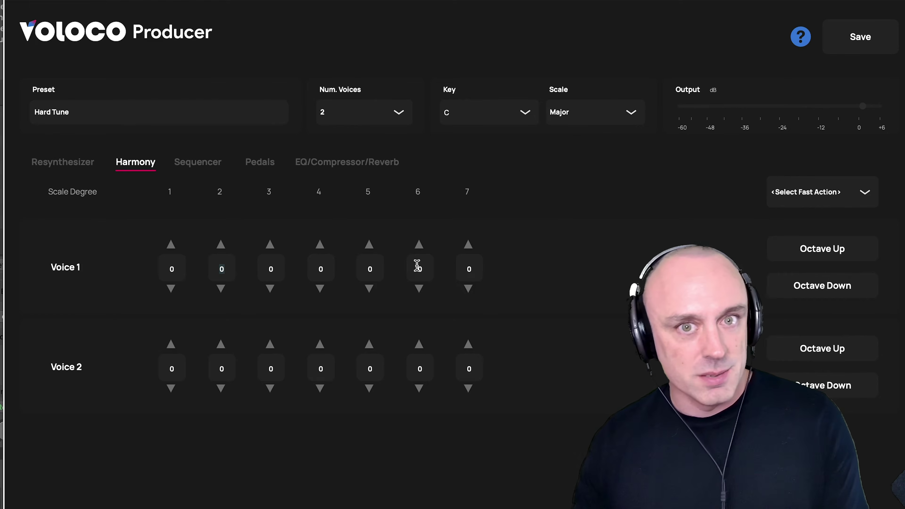
click(171, 345)
click(171, 344)
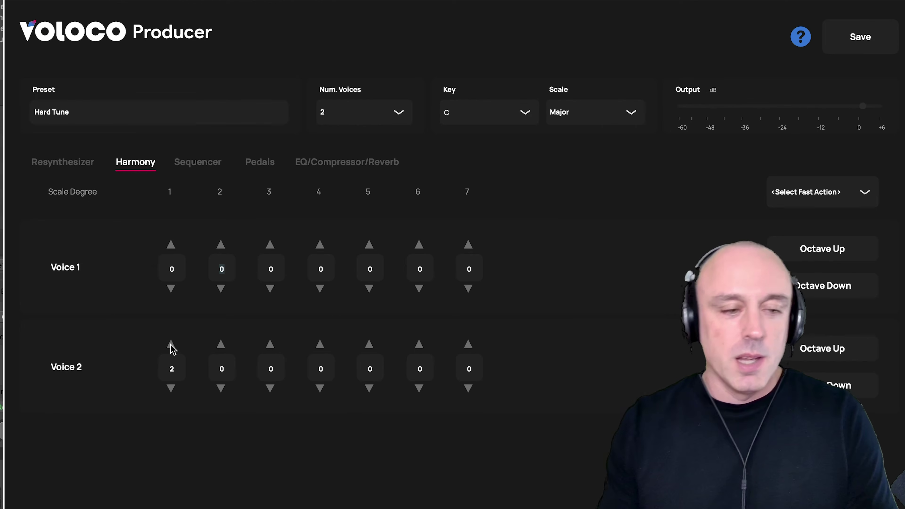
click(221, 345)
click(221, 345)
click(271, 345)
click(386, 268)
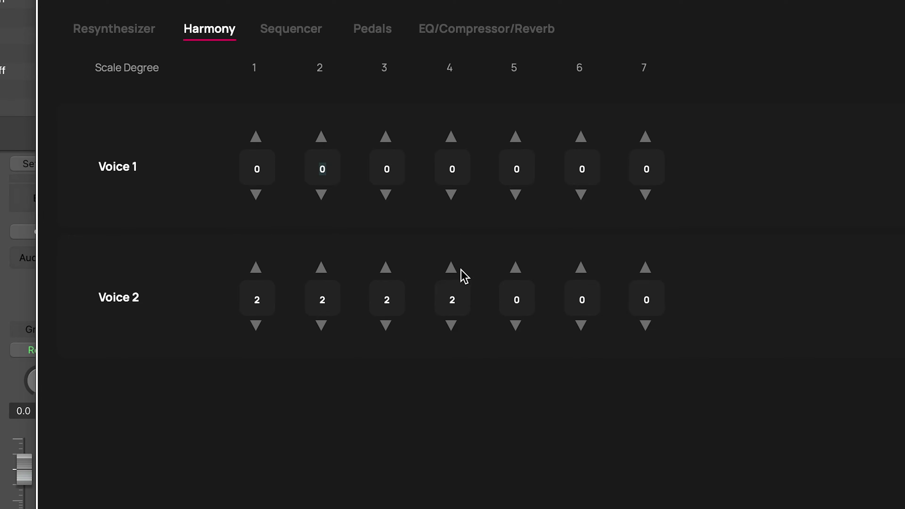
click(581, 272)
click(581, 272)
click(646, 271)
click(645, 271)
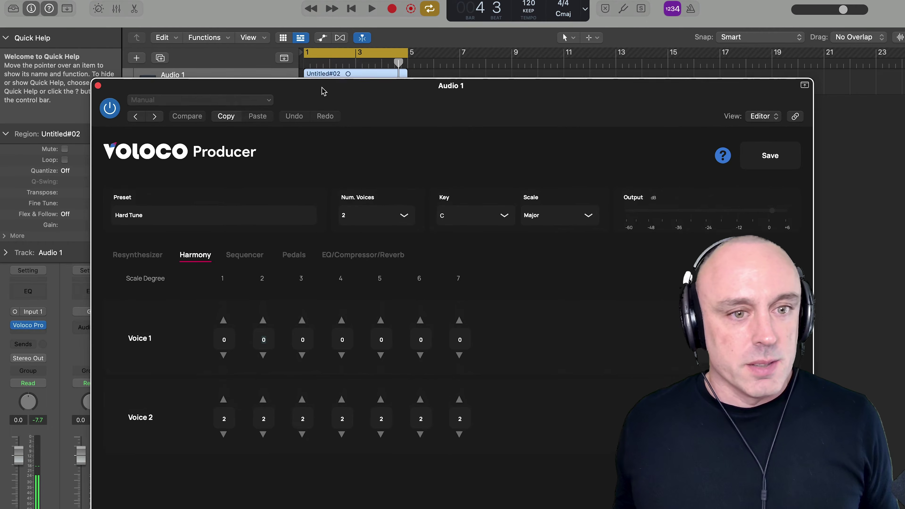
Play the Audio 1 recording to hear the two-voice harmony and stop playback
drag(324, 89, 324, 106)
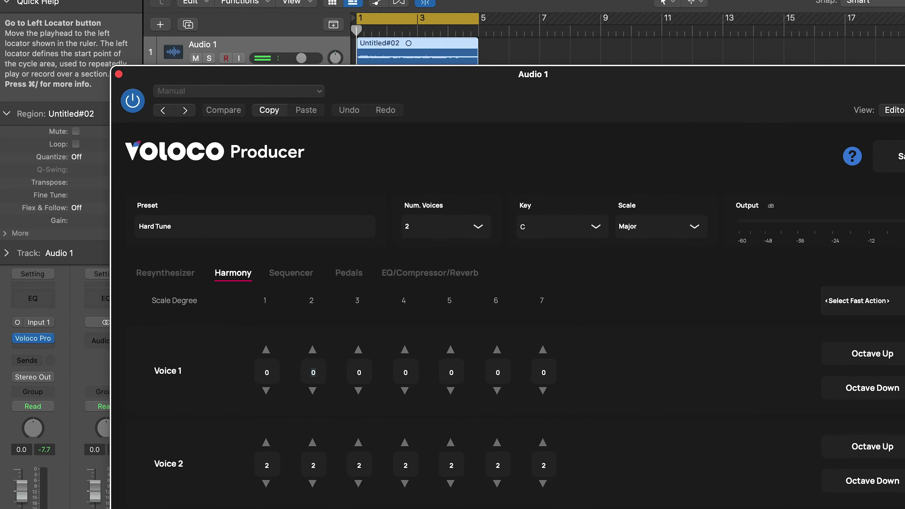
key(space)
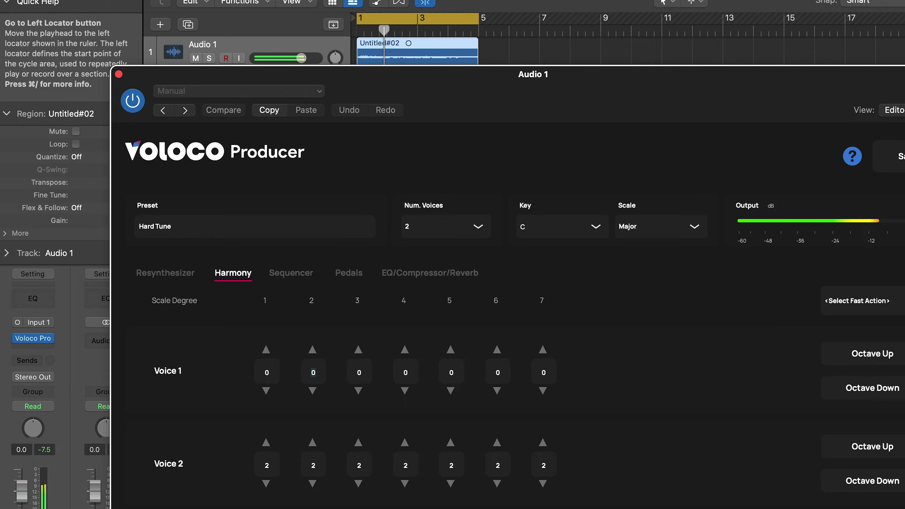
key(space)
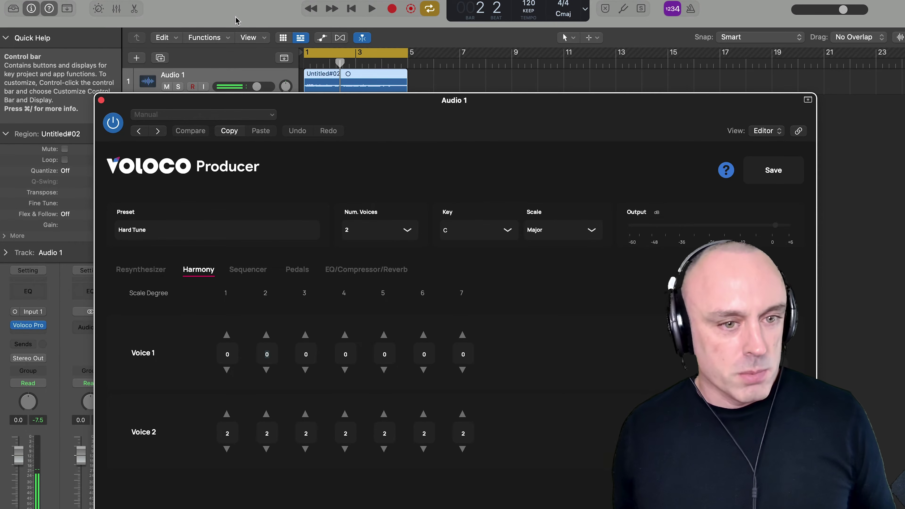
Set the number of voices to 3 and give Voice 3 an offset of 4 on all seven scale degrees
drag(370, 97, 363, 18)
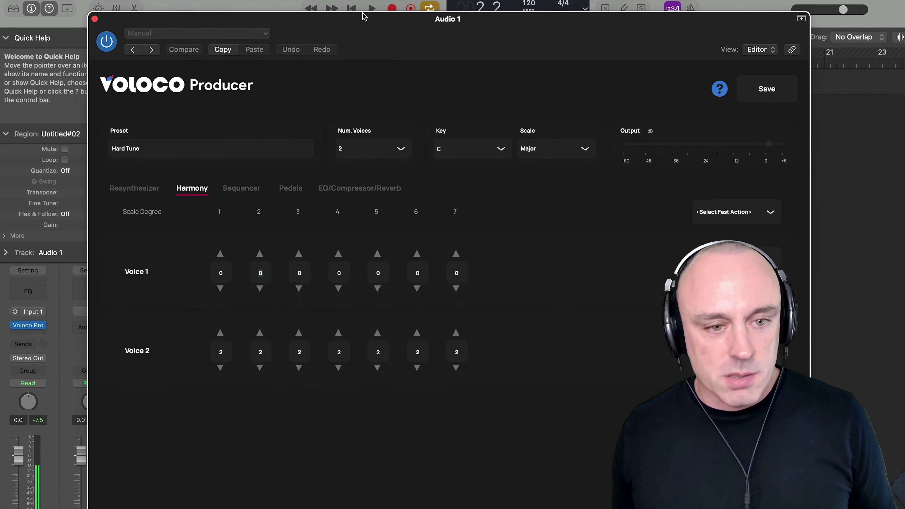
click(374, 142)
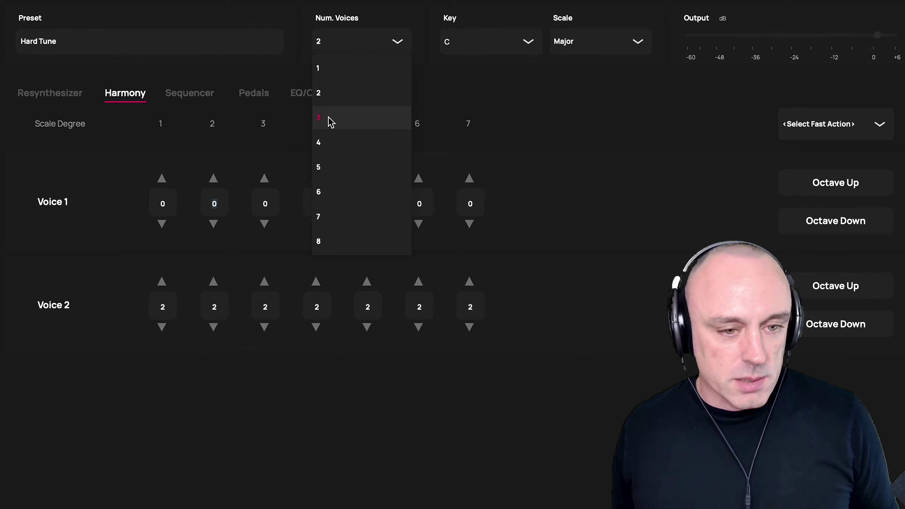
click(331, 122)
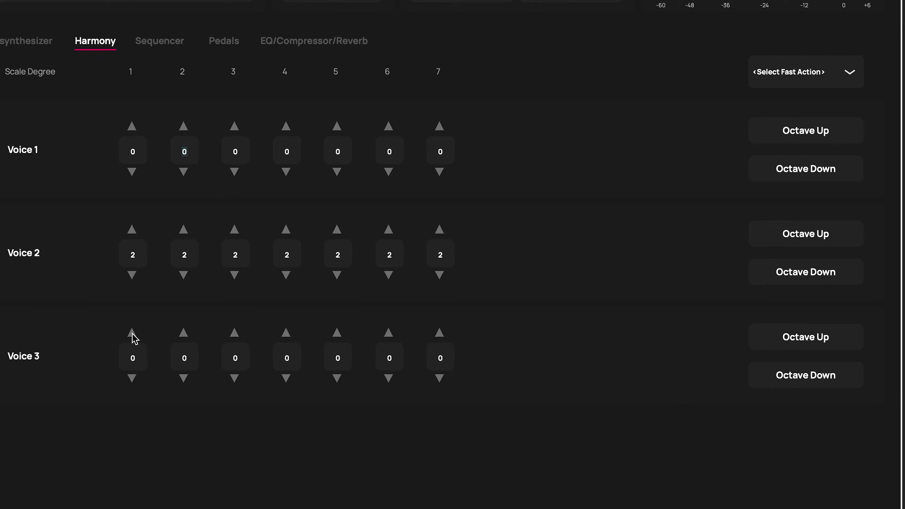
click(132, 333)
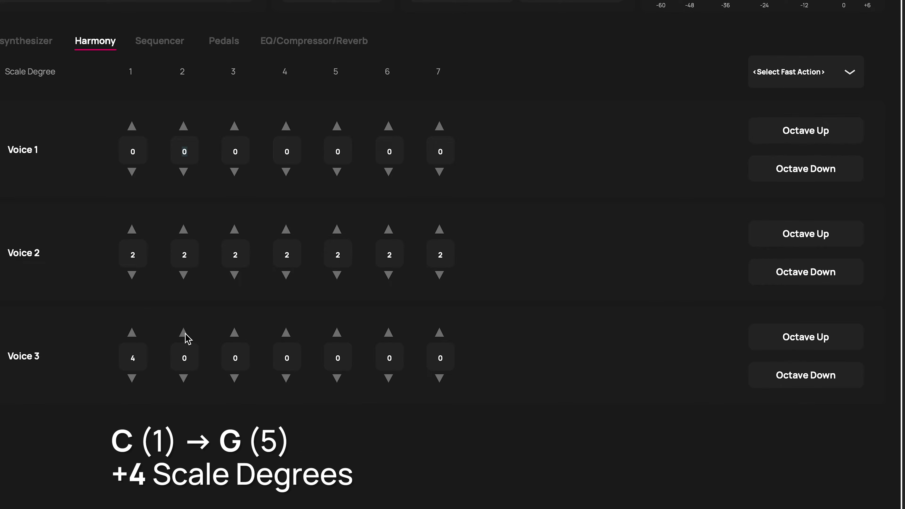
click(234, 333)
click(234, 333)
click(234, 333)
click(286, 333)
click(286, 333)
click(285, 333)
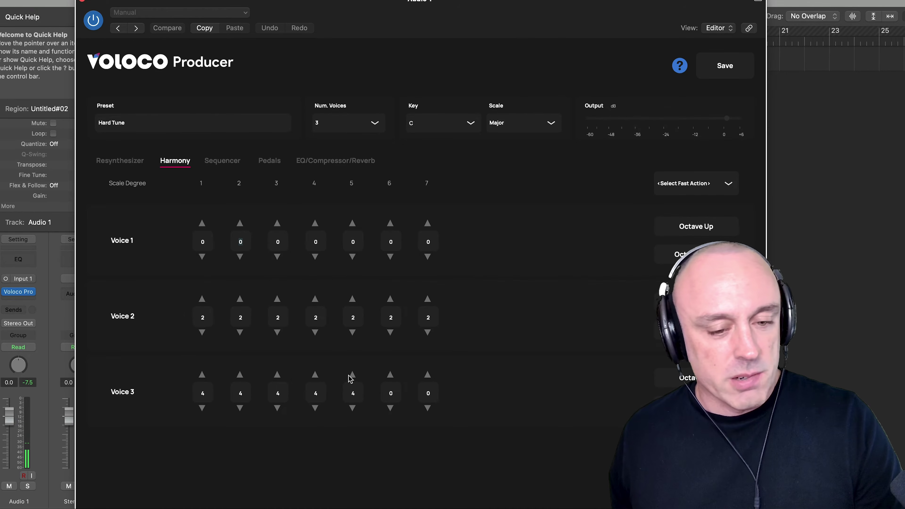
click(392, 376)
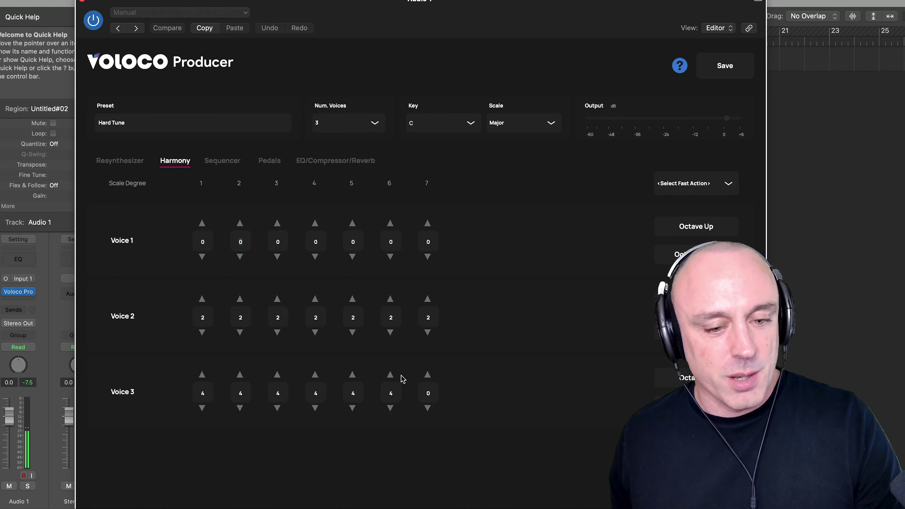
click(428, 375)
click(428, 375)
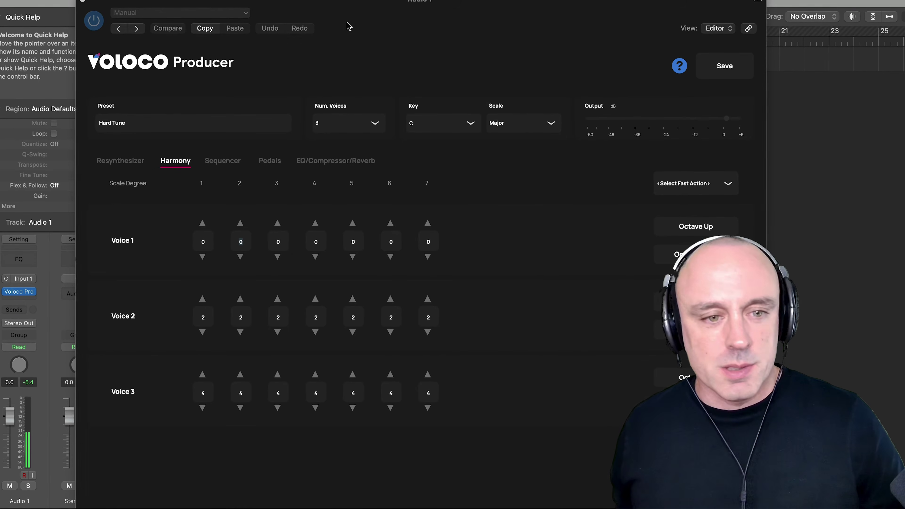
Set the number of voices to 4 and give Voice 4 an offset of 6 on all seven scale degrees
click(349, 123)
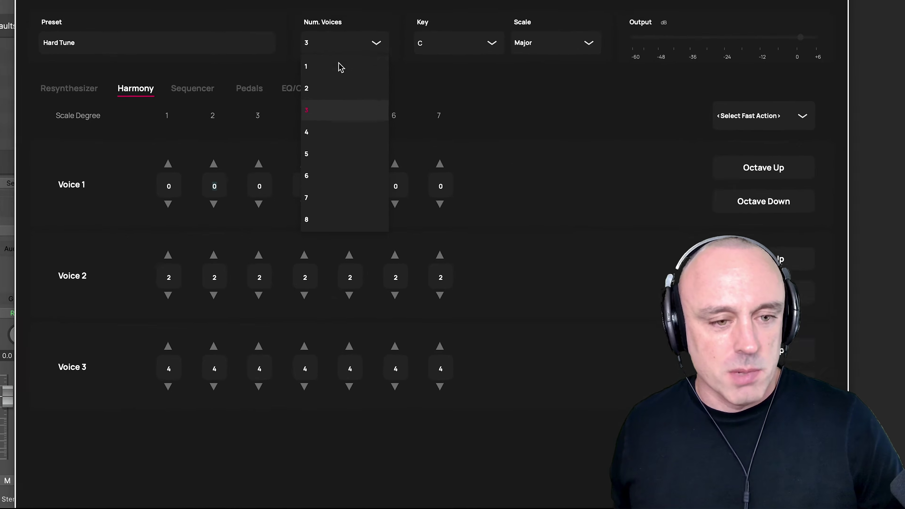
click(331, 125)
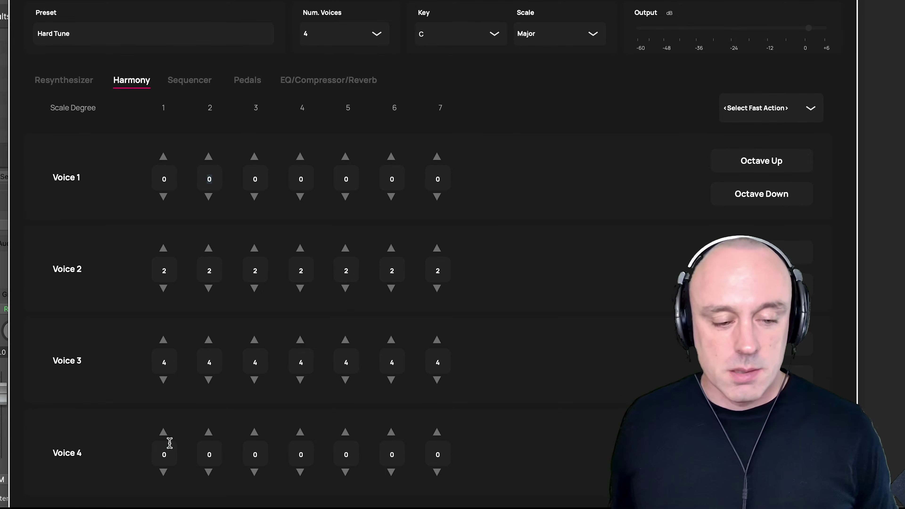
click(169, 452)
key(BackSpace)
text(6)
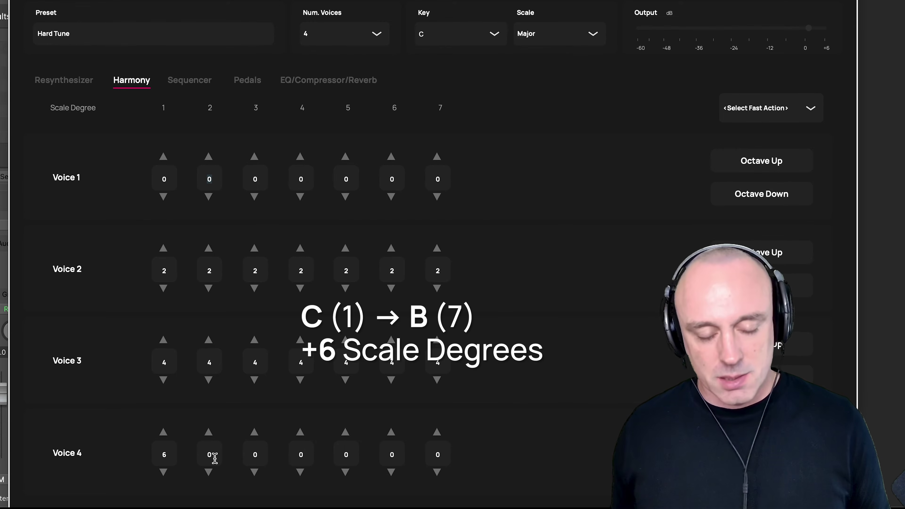
double_click(258, 456)
text(6)
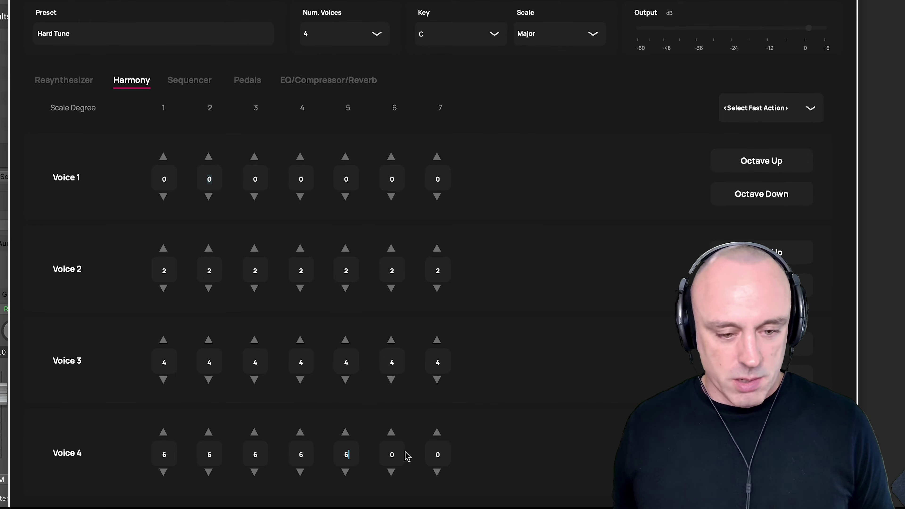
click(438, 456)
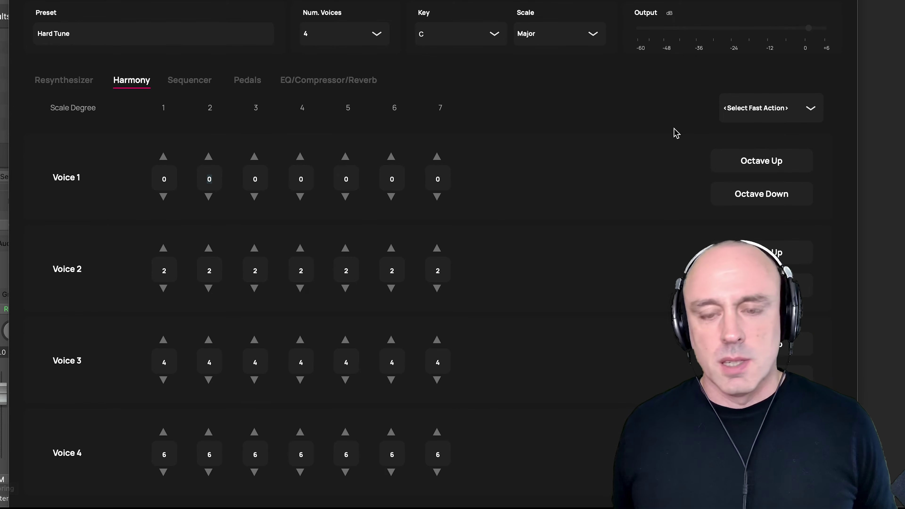
Look through the available fast actions and apply the Seventh chords fast action to the four voices
click(777, 108)
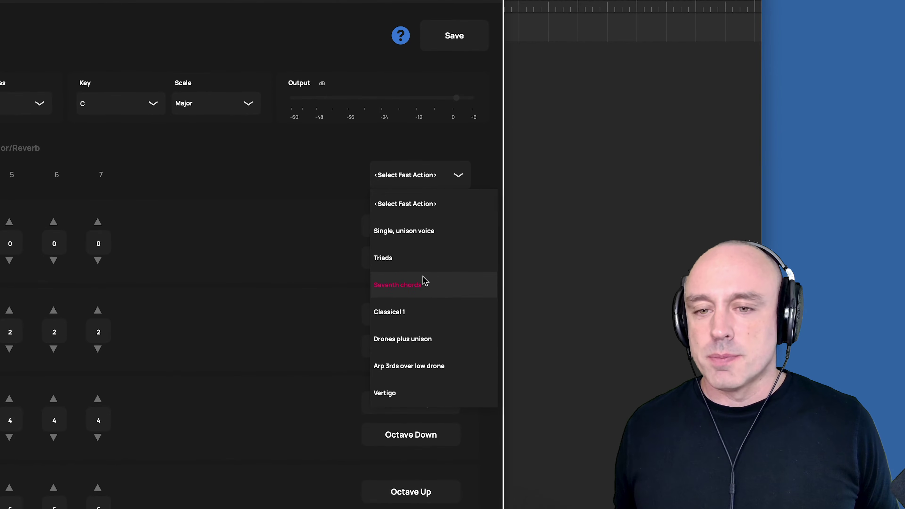
click(515, 168)
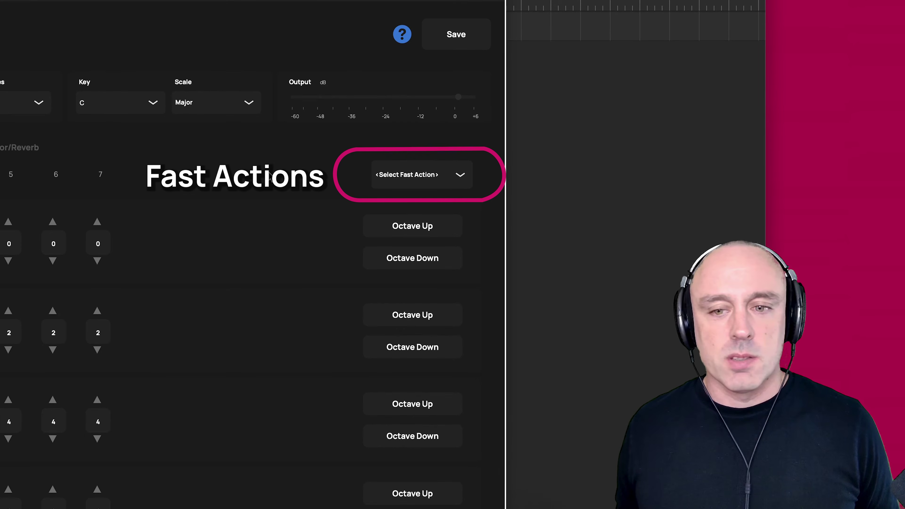
click(417, 176)
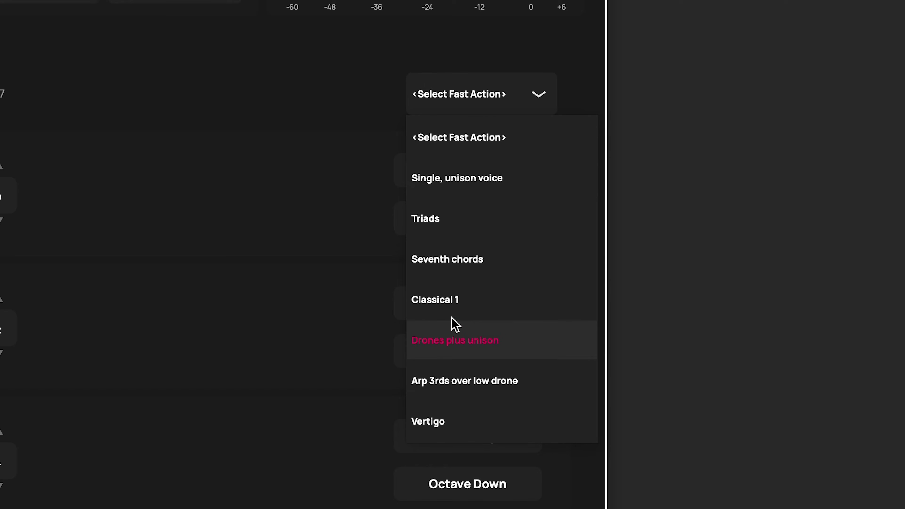
click(482, 273)
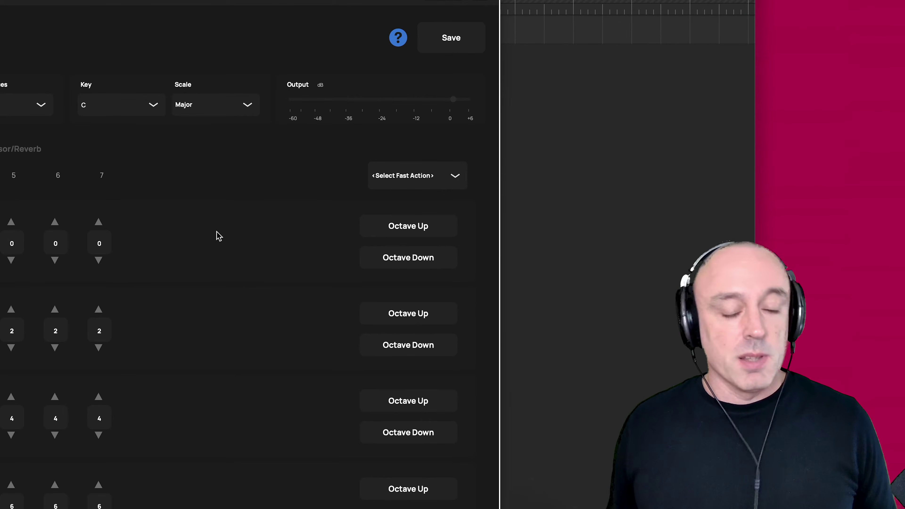
click(416, 182)
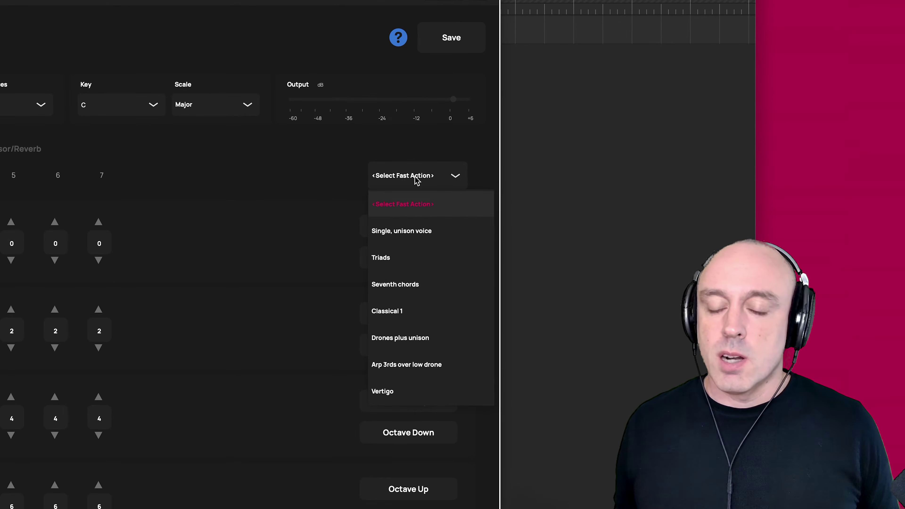
click(418, 287)
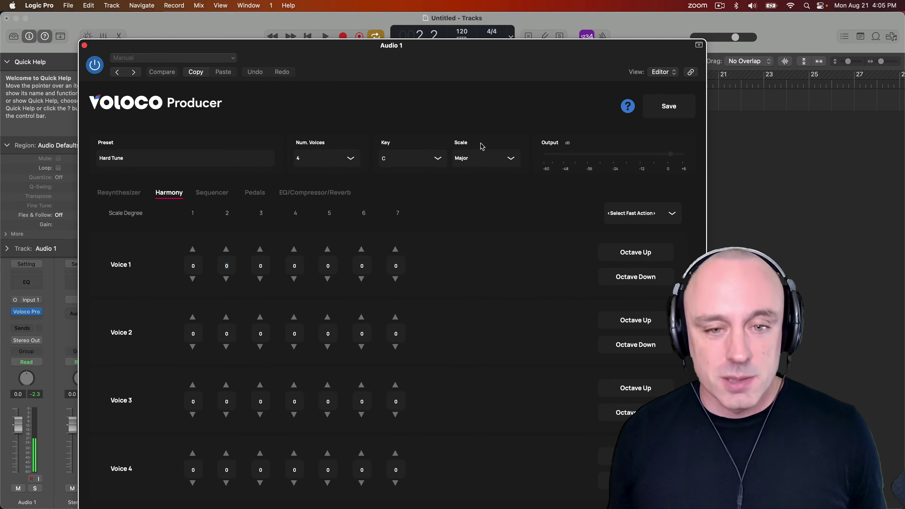
Set the scale to Just intonation and give Voice 2 offsets of 0, -1, -2, -3, -4, -5 and -6 on scale degrees 1 to 7
click(490, 162)
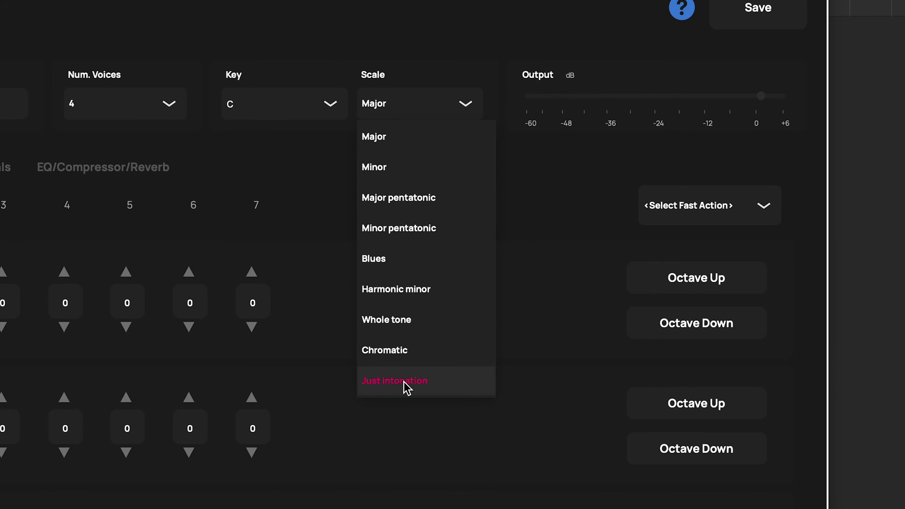
click(406, 382)
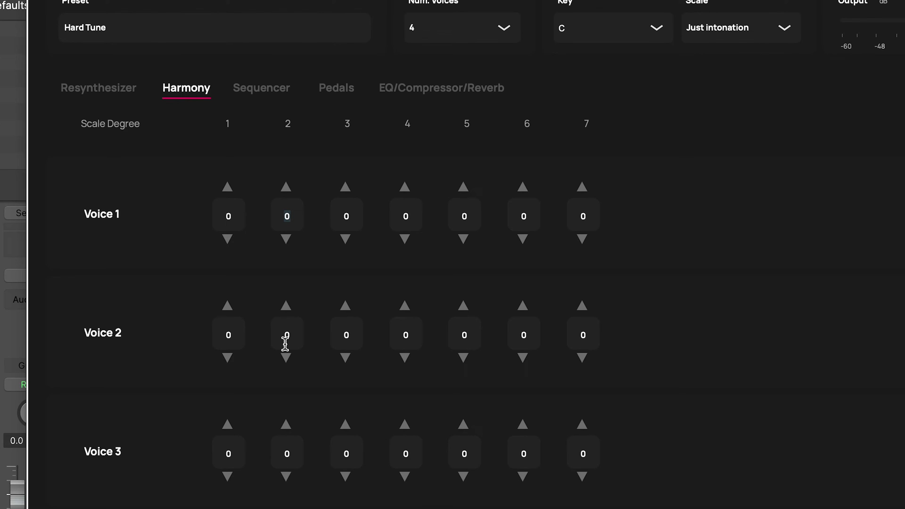
click(218, 339)
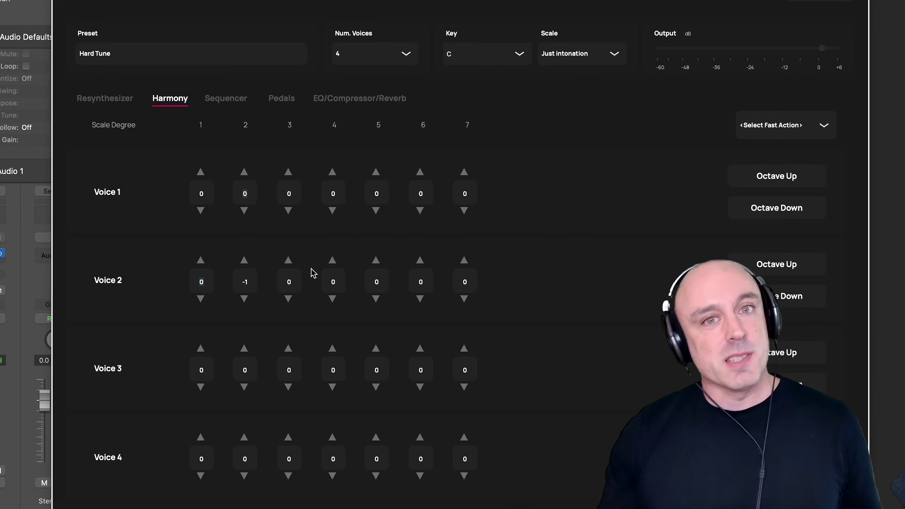
click(289, 299)
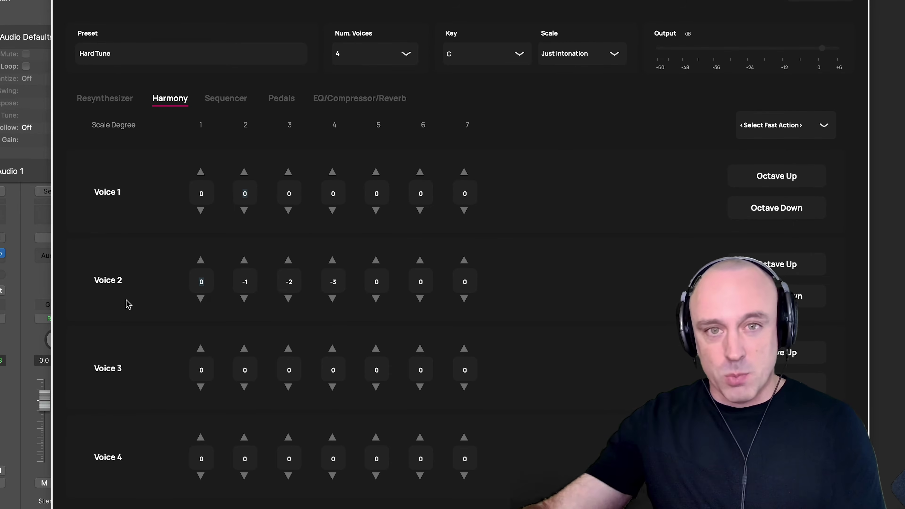
click(375, 300)
click(376, 300)
click(375, 299)
click(376, 299)
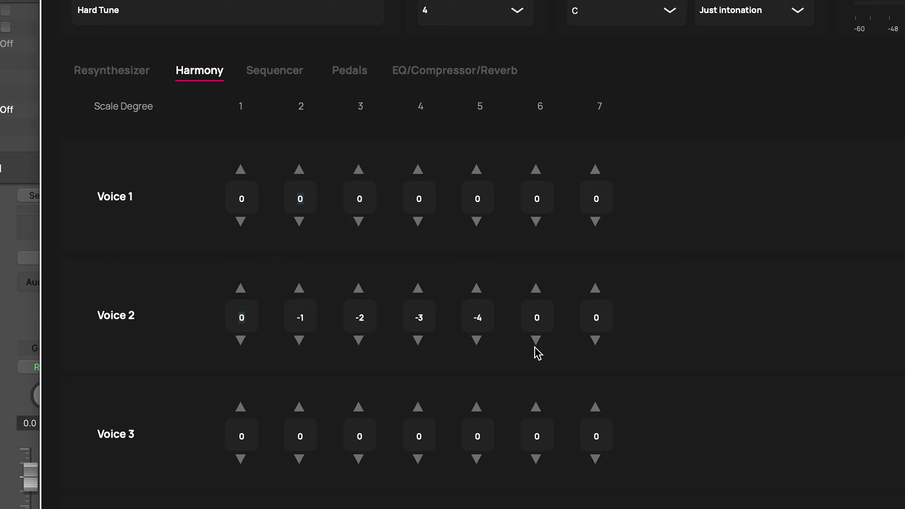
click(536, 343)
click(535, 343)
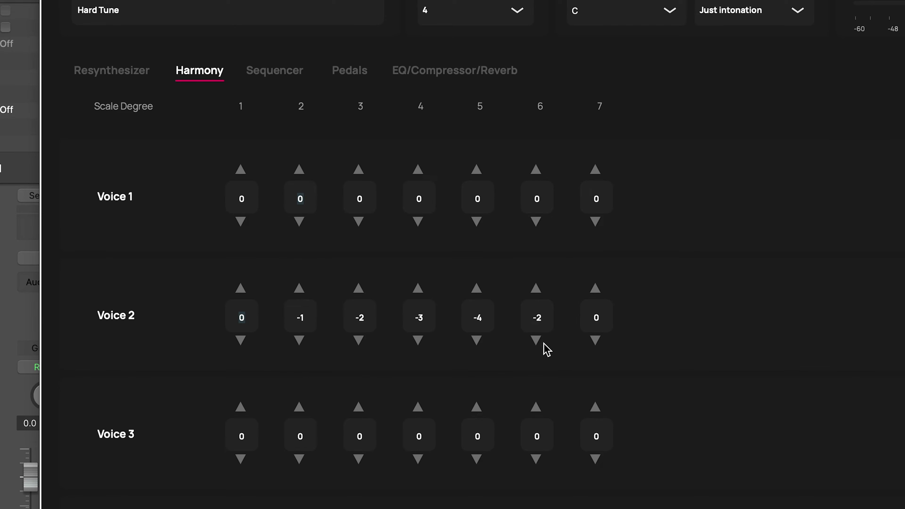
click(596, 341)
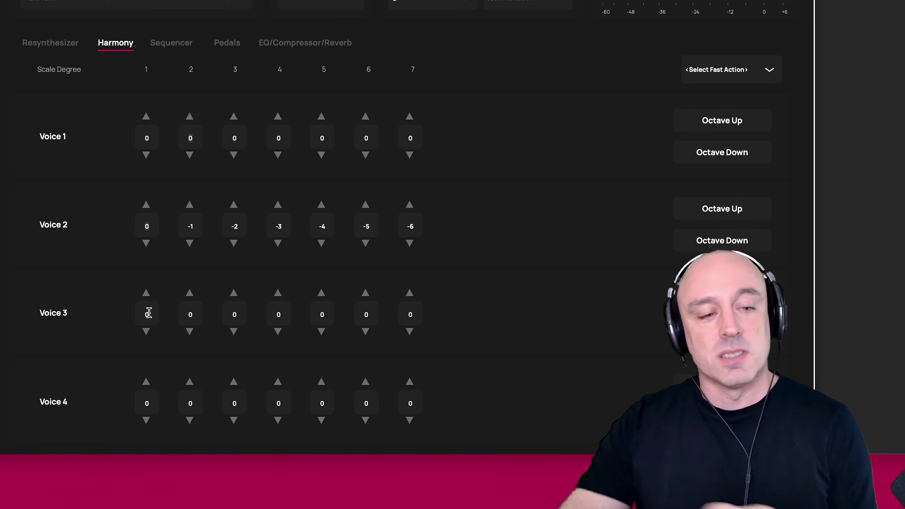
Give Voice 3 offsets of 0 to -6 descending across the seven scale degrees and shift it down one octave, to -7 through -13
click(190, 332)
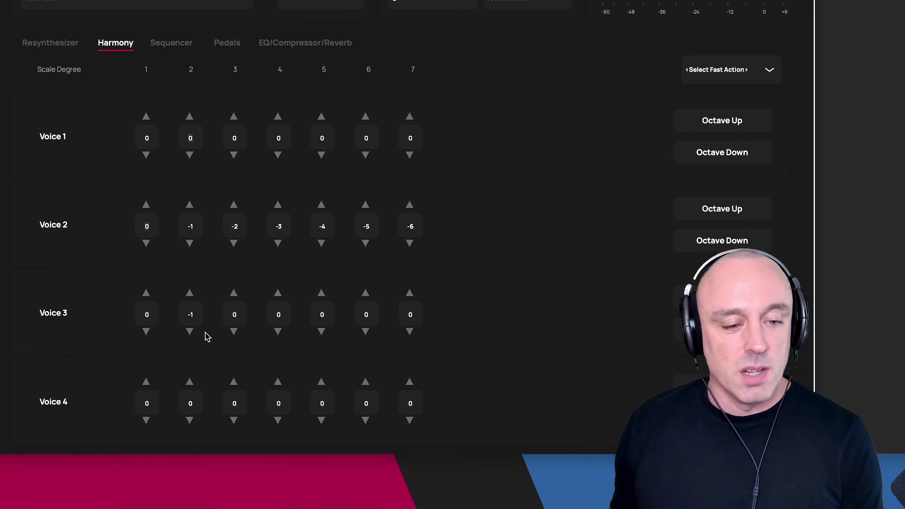
click(233, 333)
click(233, 334)
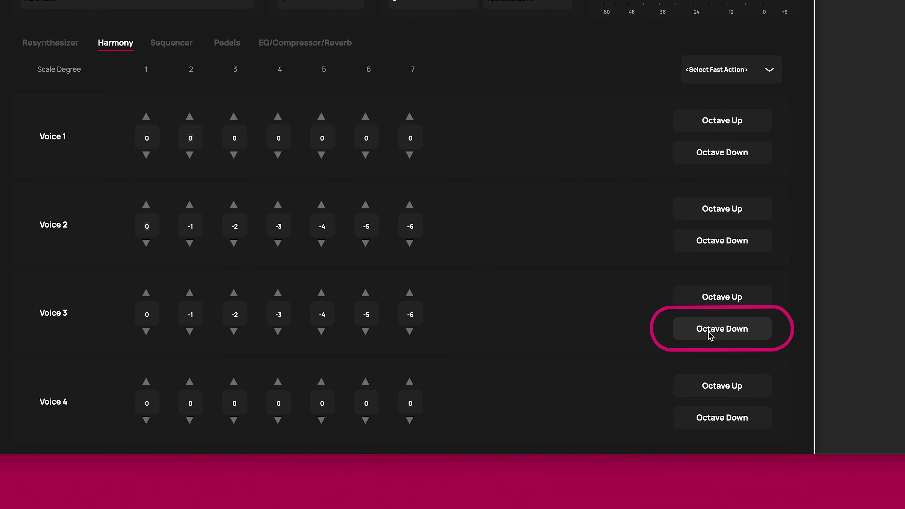
click(711, 335)
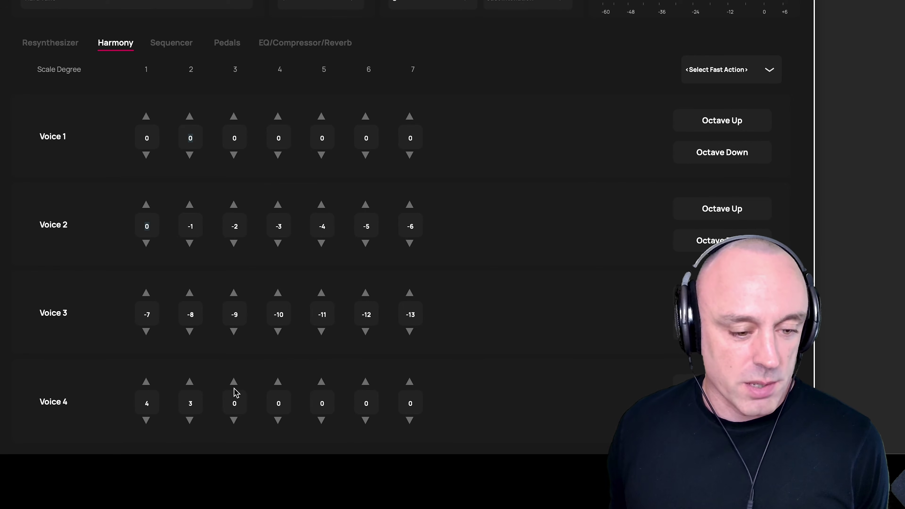
Set Voice 4's offsets on scale degrees 3 to 7 to 2, 1, 0, -1 and -2
click(281, 385)
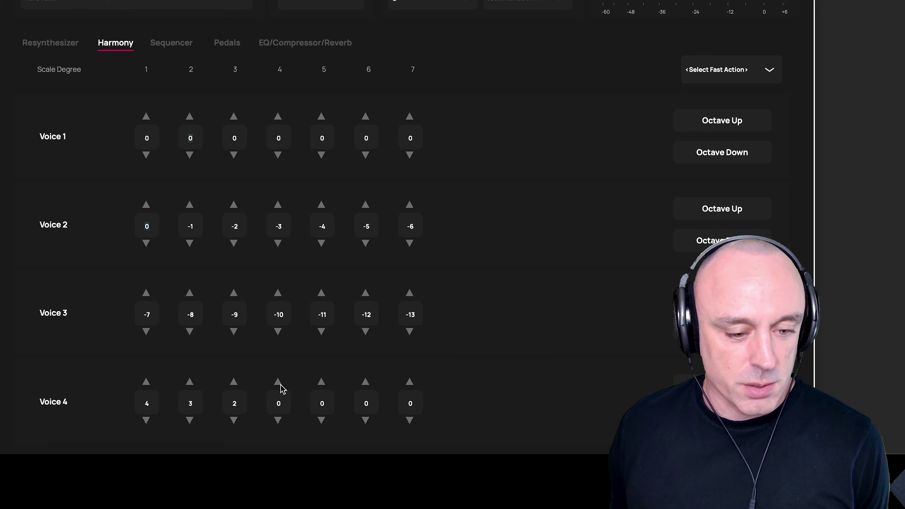
click(368, 422)
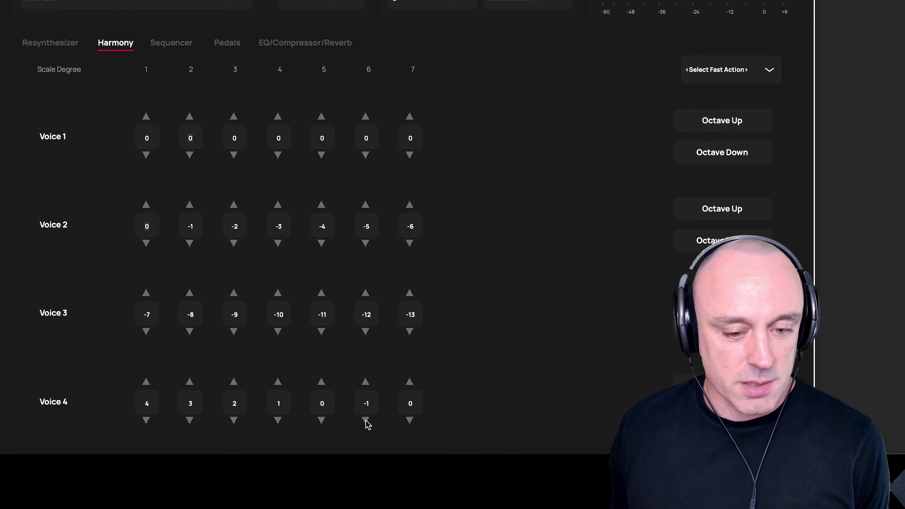
click(410, 421)
click(410, 421)
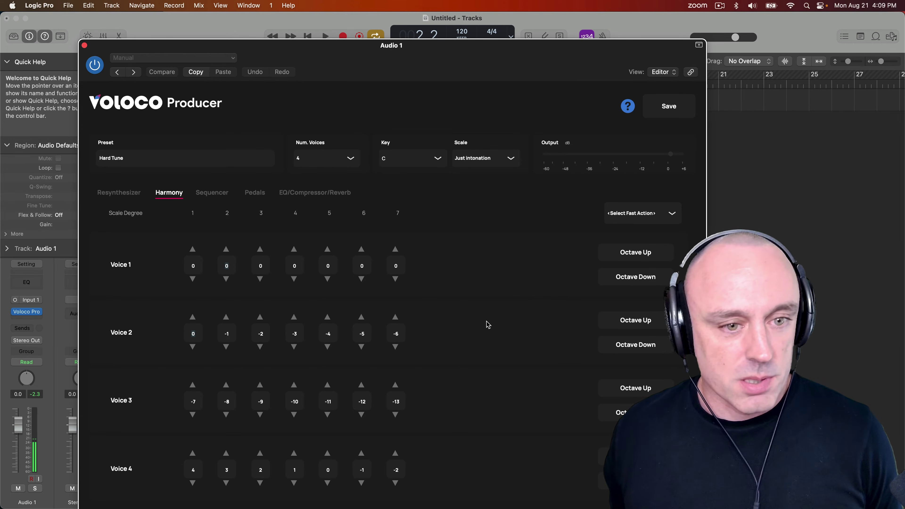
Audition the four-voice harmony live through input monitoring on Audio 1, turn monitoring off and open the fast actions
click(39, 479)
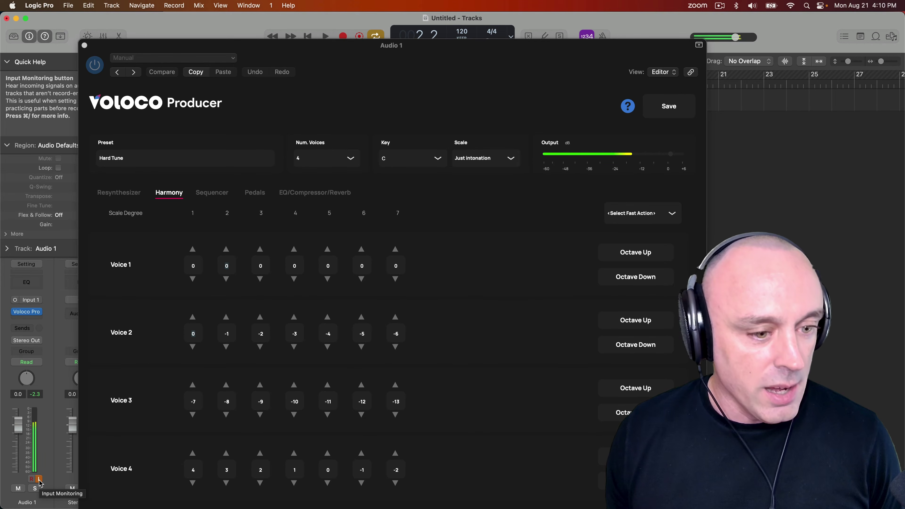
click(39, 480)
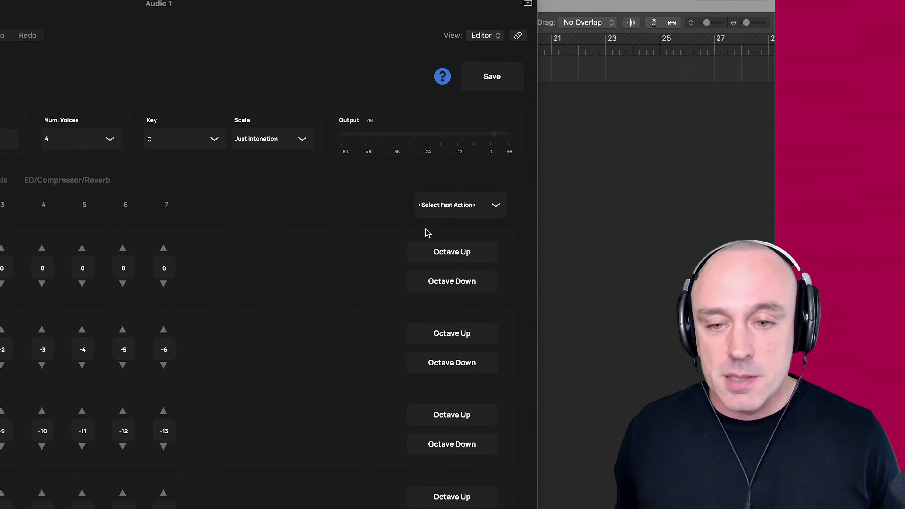
click(482, 205)
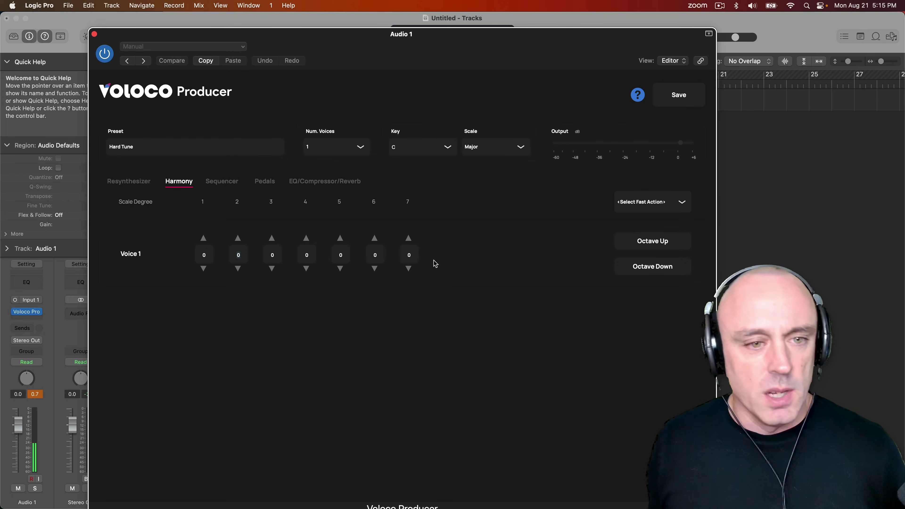
Set the number of voices to 2 and lower Voice 2 by one octave, to -7 on all scale degrees
click(335, 152)
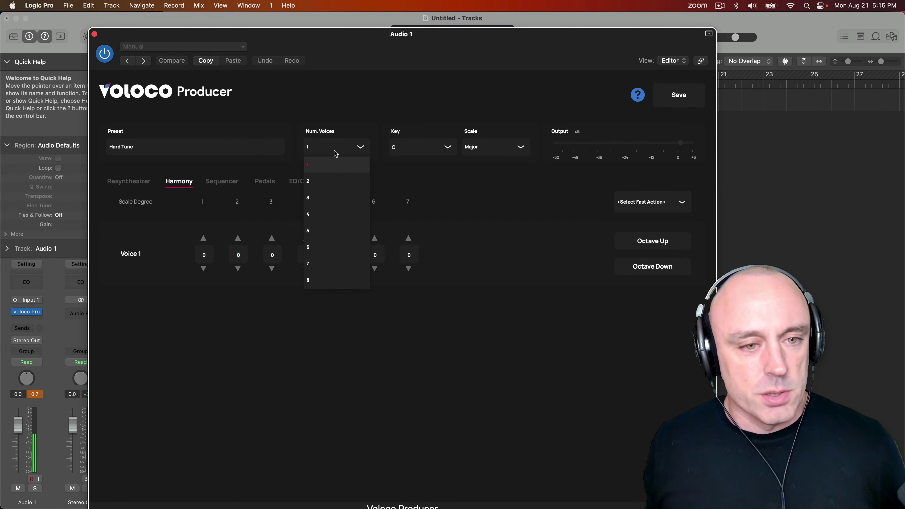
click(329, 181)
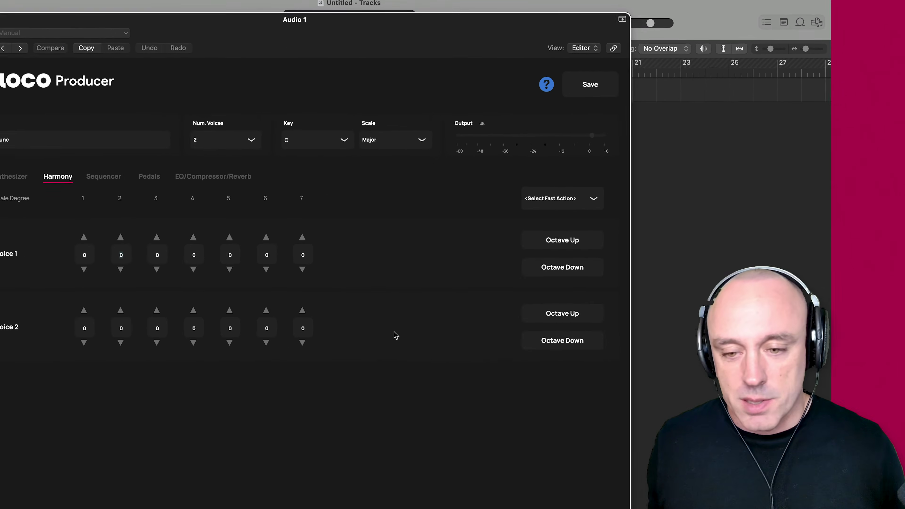
click(538, 348)
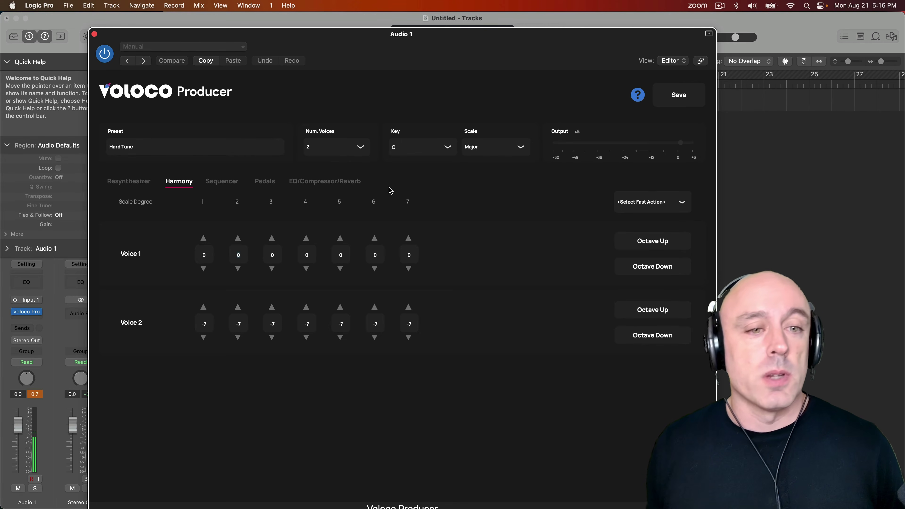
Set the number of voices to 3 and raise Voice 3 by one octave, to 7 on all scale degrees
click(335, 151)
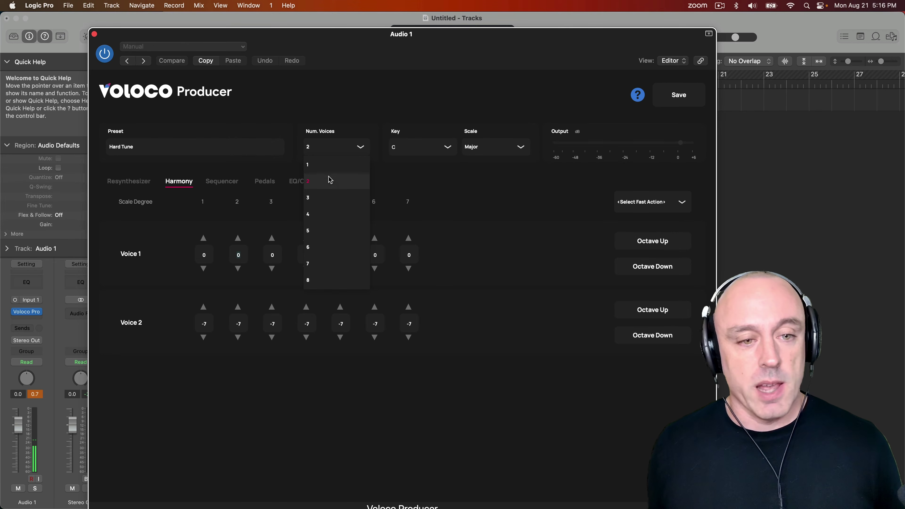
click(326, 200)
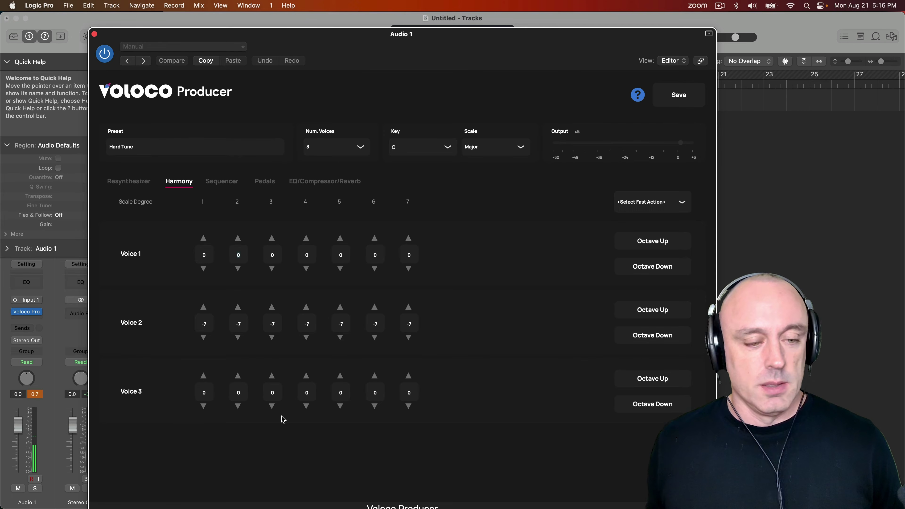
click(657, 385)
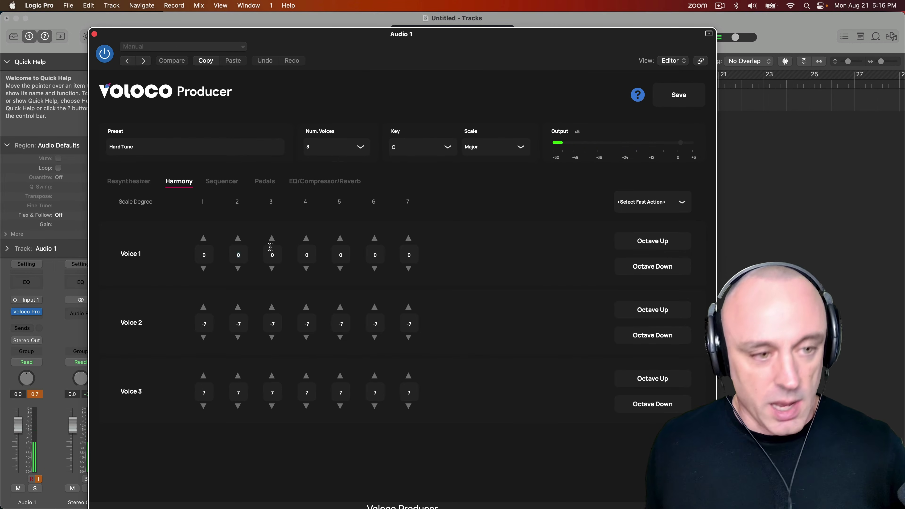
Select Voice 3 in the Resynthesizer and set its voice level gain to 0.0
click(125, 182)
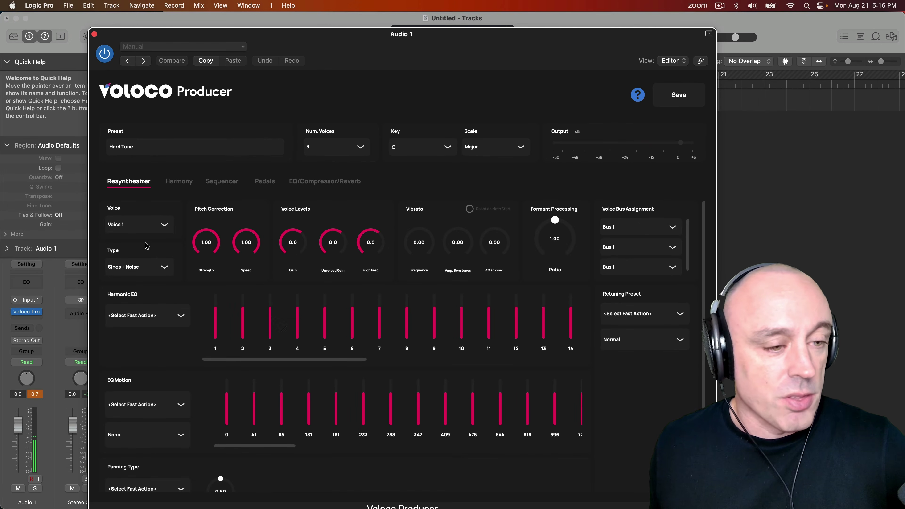
click(146, 226)
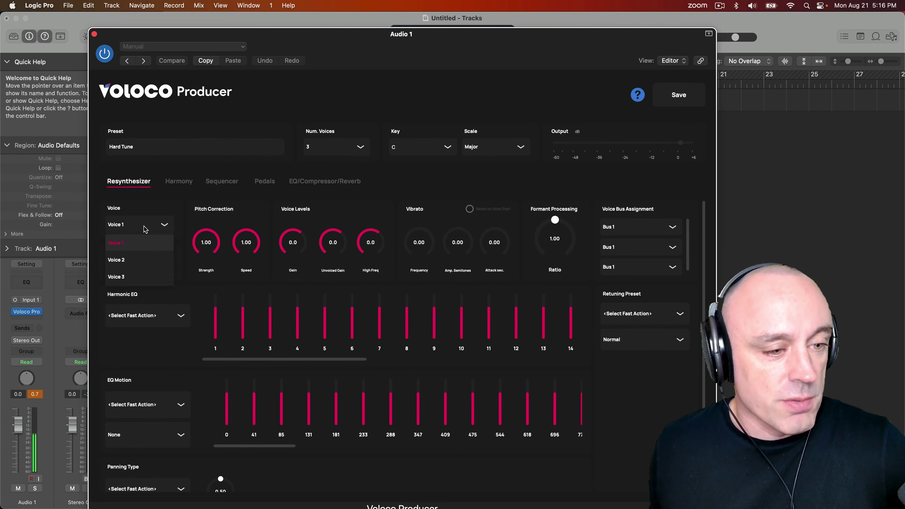
click(134, 278)
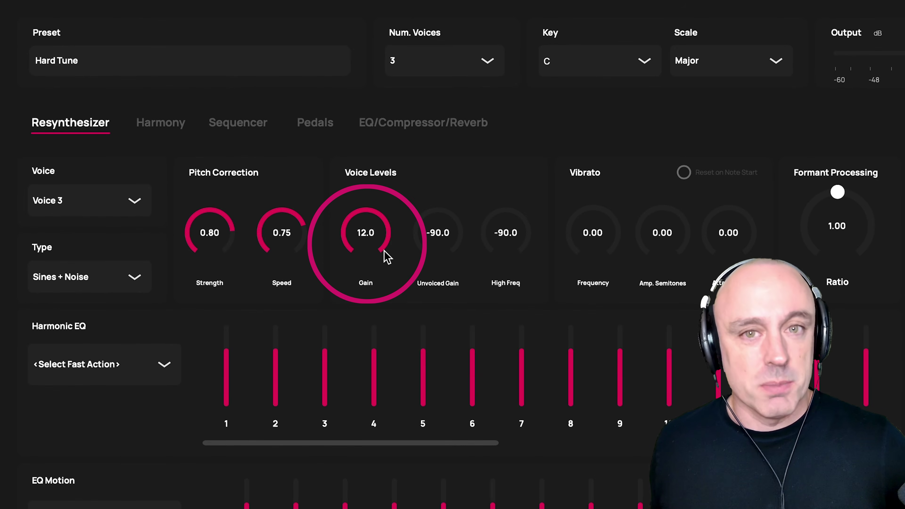
drag(389, 256, 380, 221)
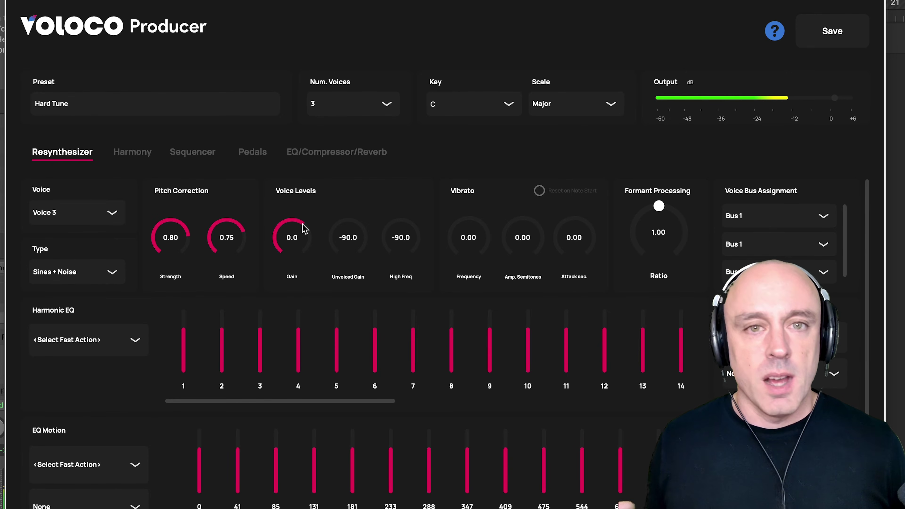
Raise the voice level gain to 11.5 in the Resynthesizer
drag(303, 228, 310, 246)
drag(318, 253, 312, 265)
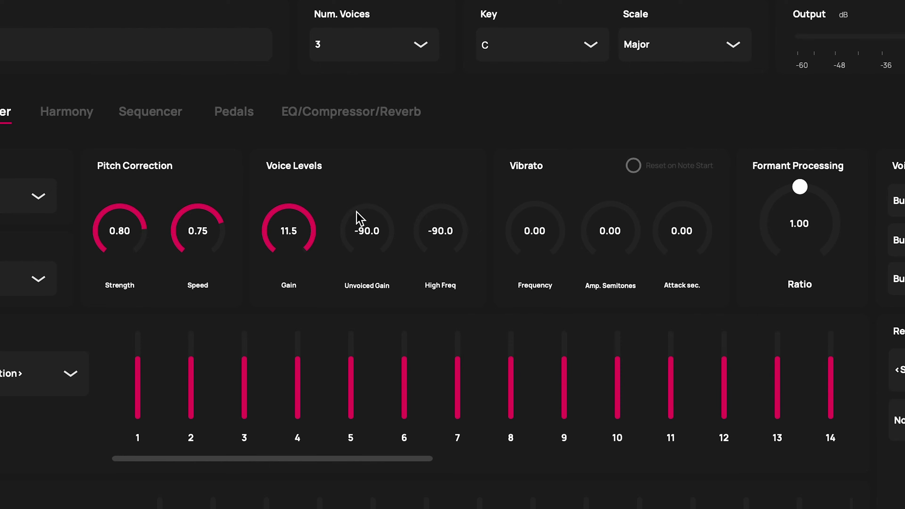
drag(328, 236, 372, 219)
drag(462, 246, 407, 231)
drag(347, 218, 362, 256)
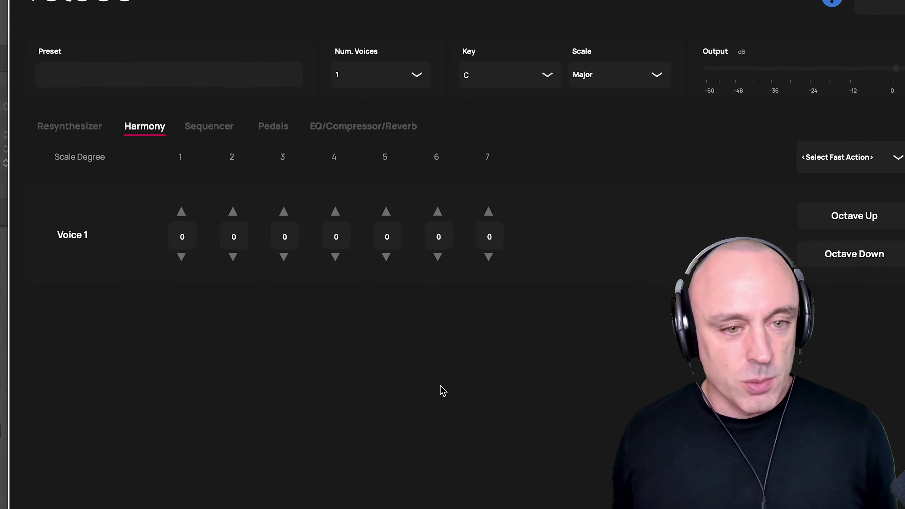
Set the number of voices to 2 and raise Voice 2 to 3 on all seven scale degrees
click(392, 64)
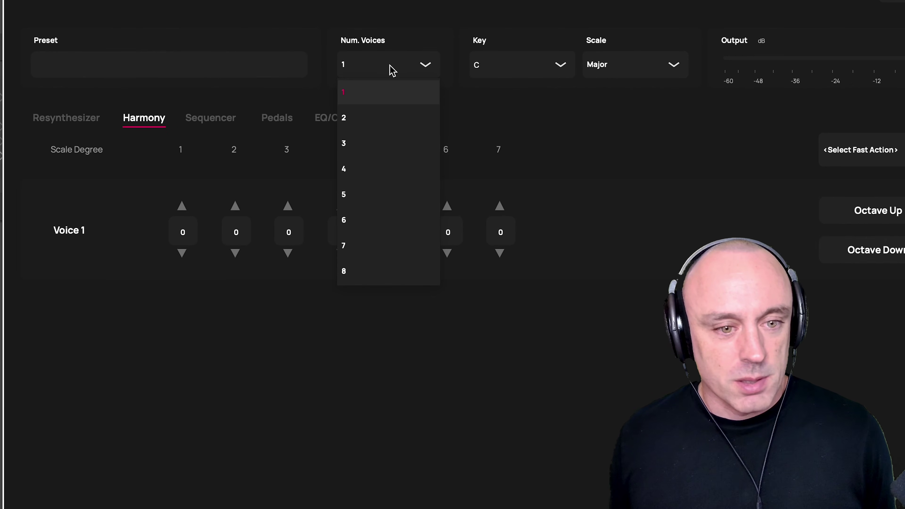
click(357, 121)
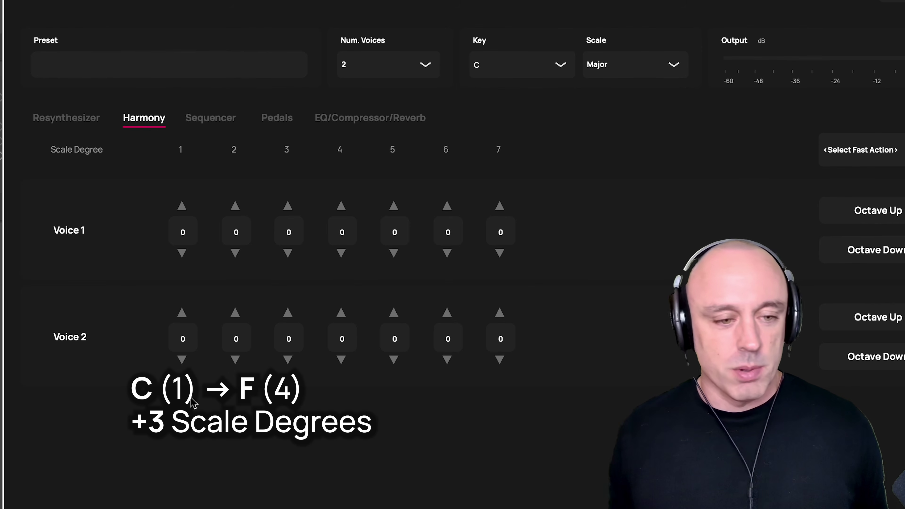
click(182, 313)
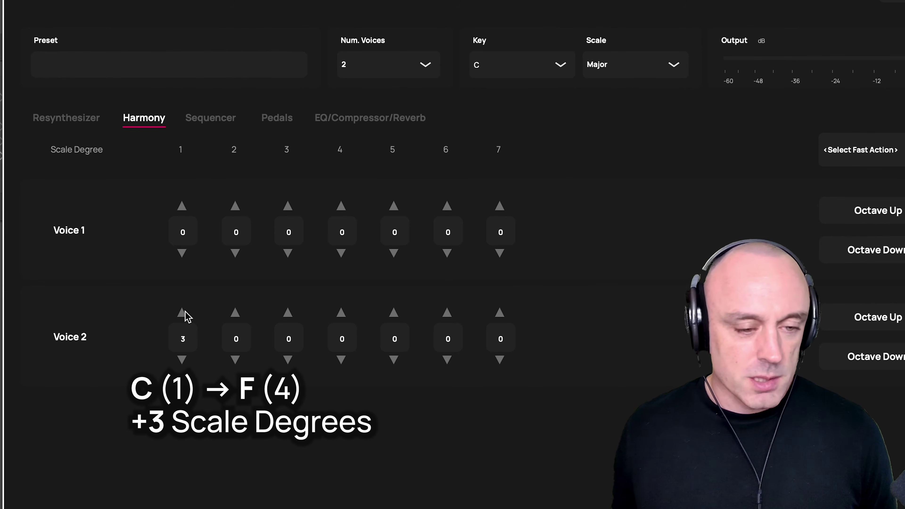
click(235, 313)
click(235, 313)
click(236, 313)
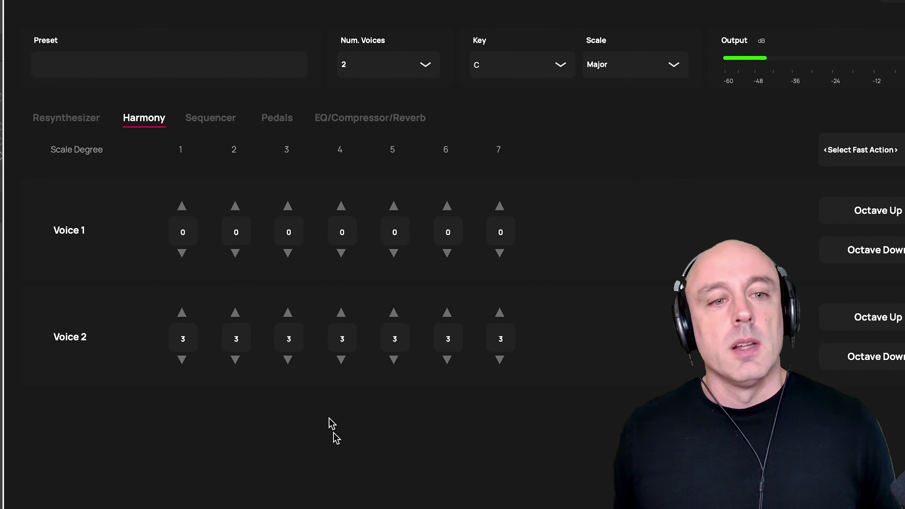
Set the number of voices to 3 and raise Voice 3 to 6 on scale degree 1
click(409, 74)
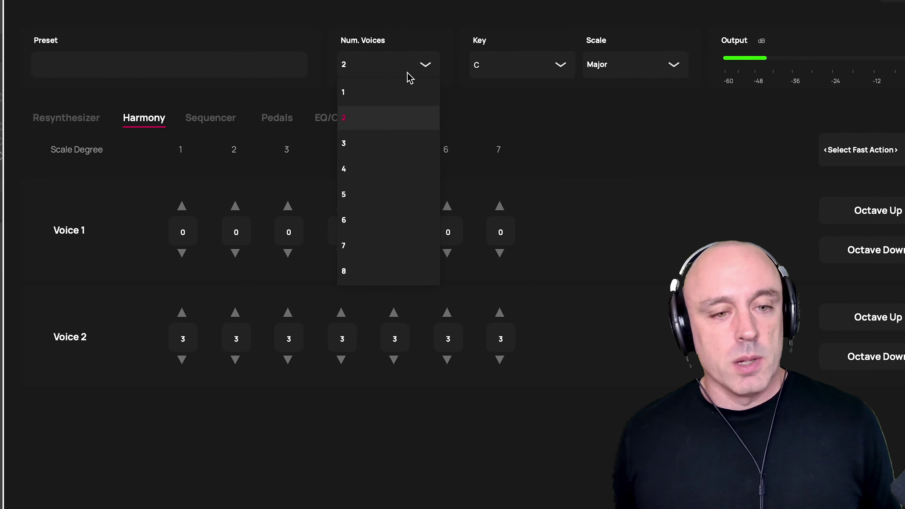
click(373, 143)
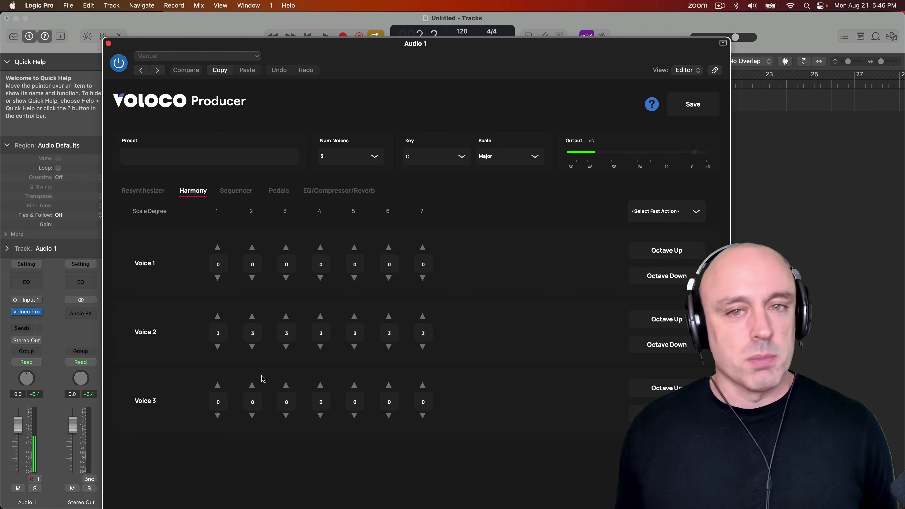
click(217, 386)
click(218, 386)
click(218, 386)
click(218, 386)
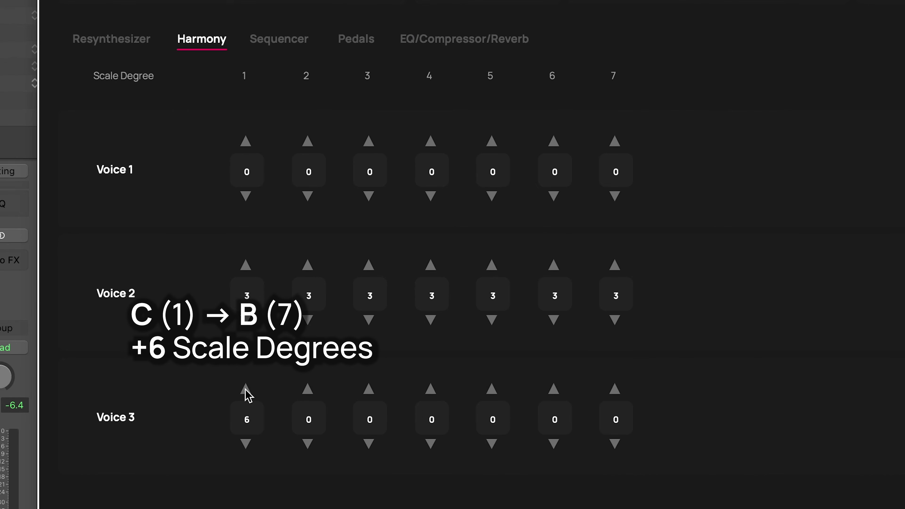